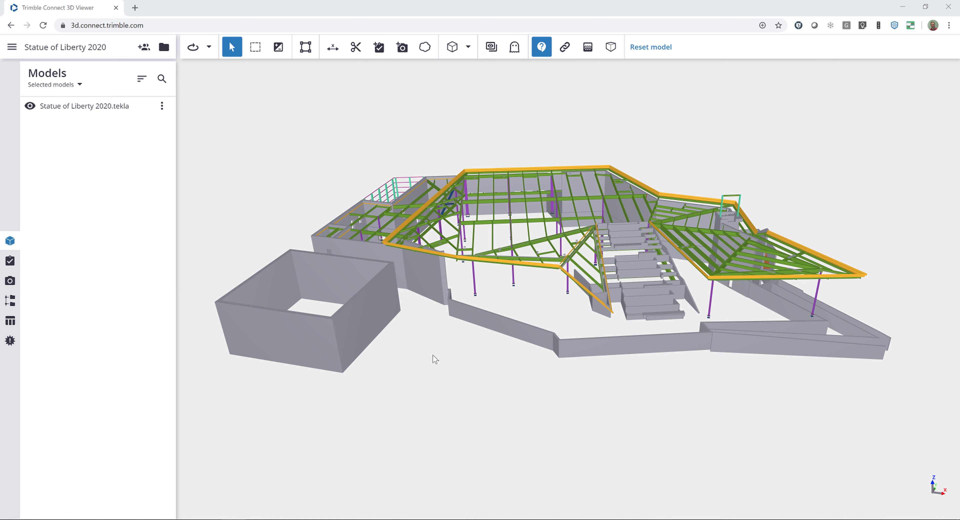
Step: Select the long sloping green roof beam near the stairs and examine its property set
drag(443, 343, 520, 252)
scroll(527, 256, up, 5)
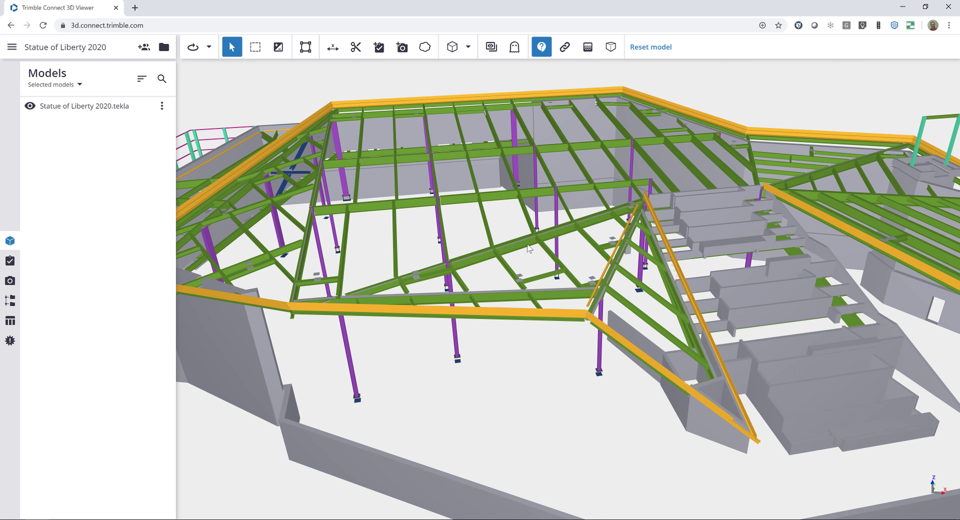
scroll(527, 255, up, 2)
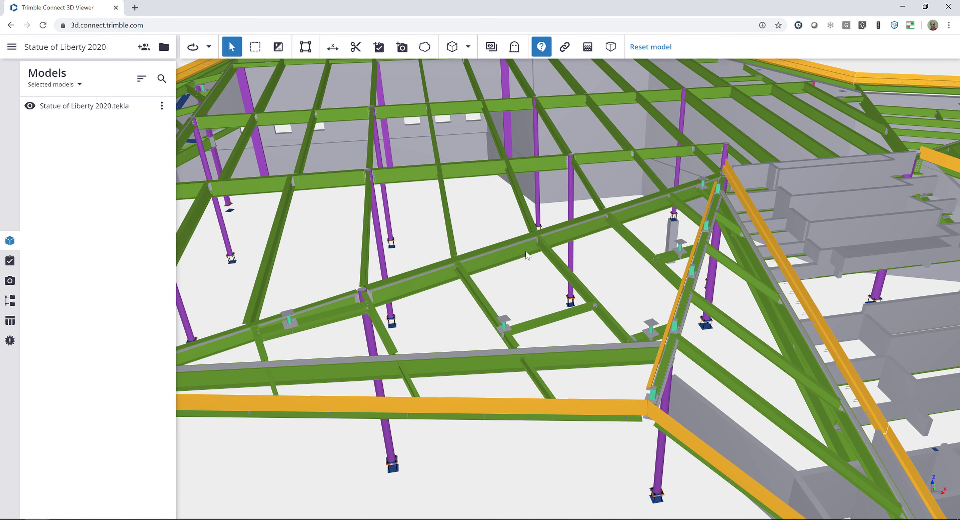
click(527, 255)
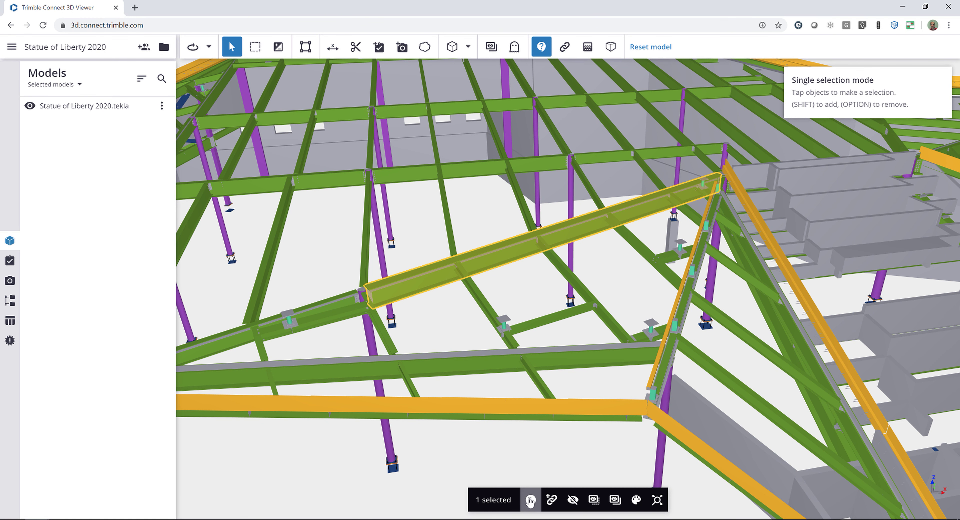
click(531, 500)
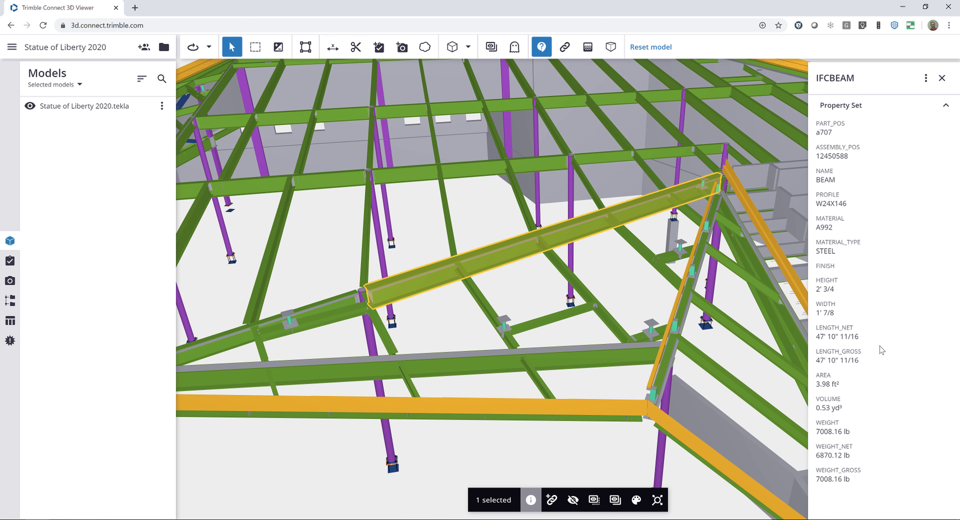
click(942, 112)
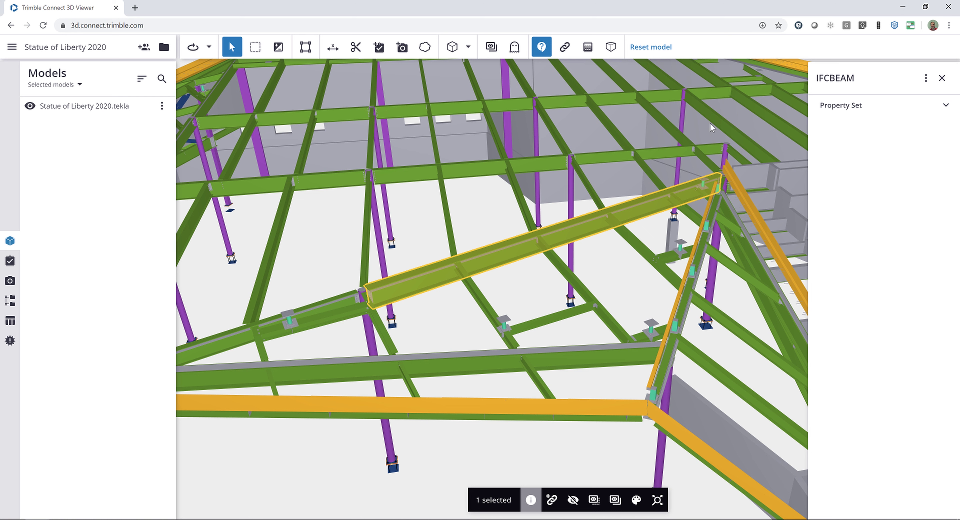
Step: Open the property set library manager and create a new library named Trimble Solutions USA
click(926, 78)
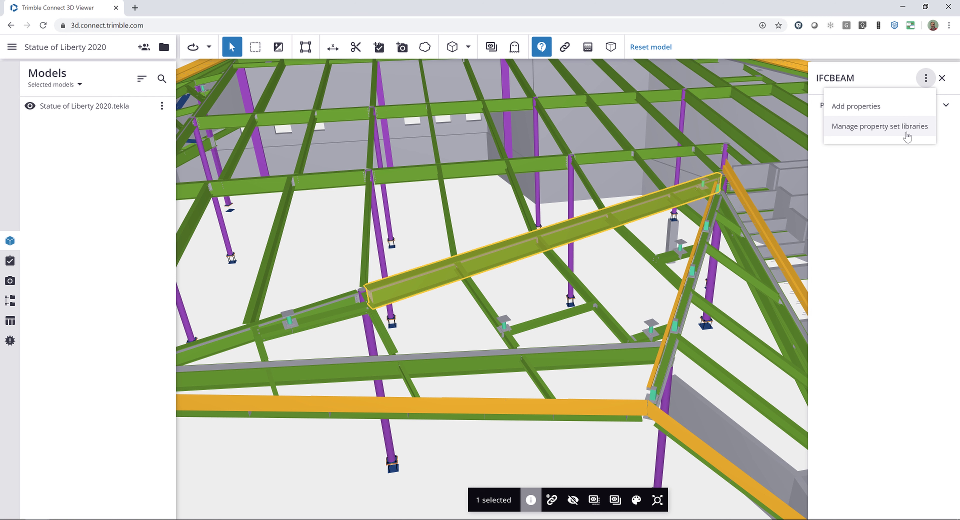
click(889, 134)
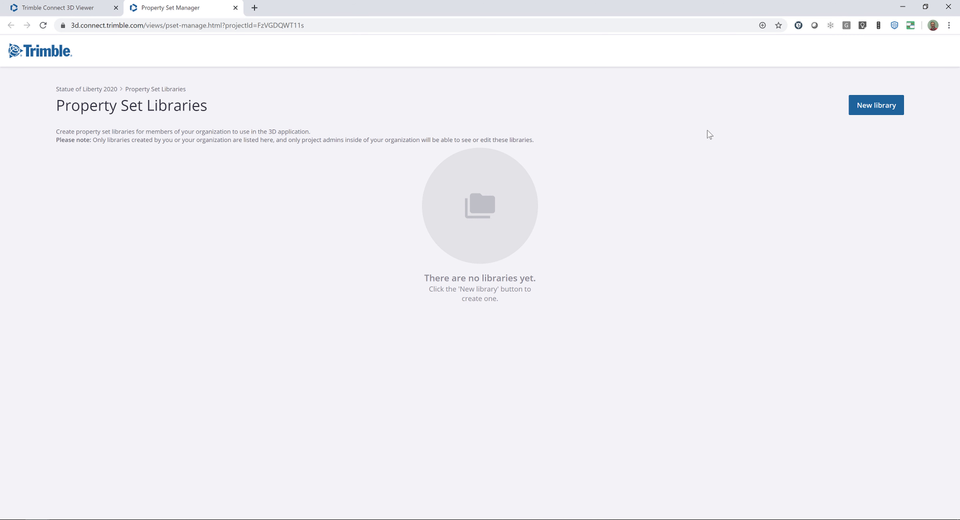
click(877, 105)
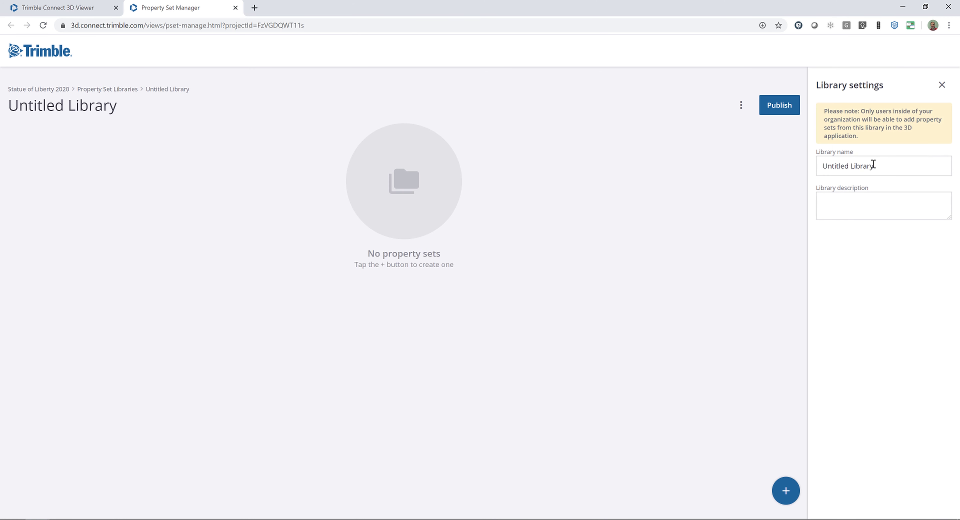
drag(886, 167, 786, 169)
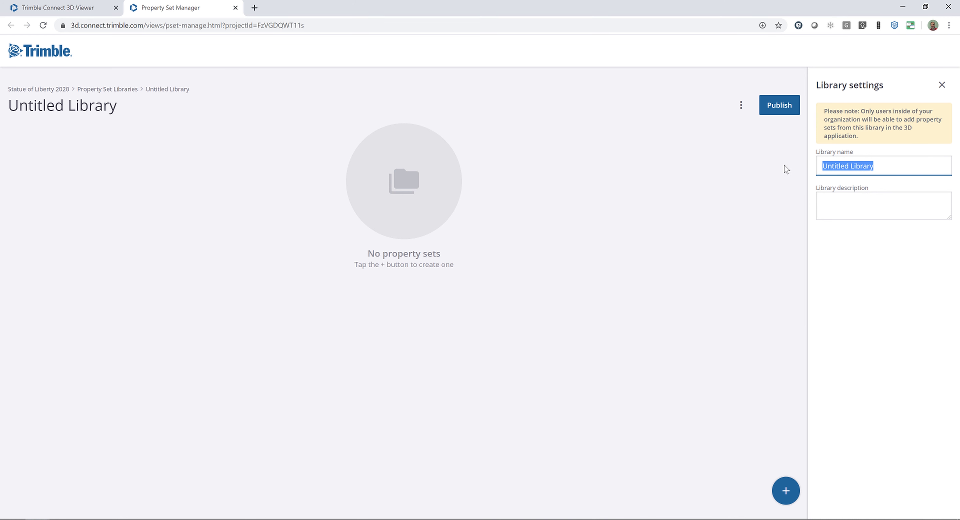
text(Trimble Solutions USA)
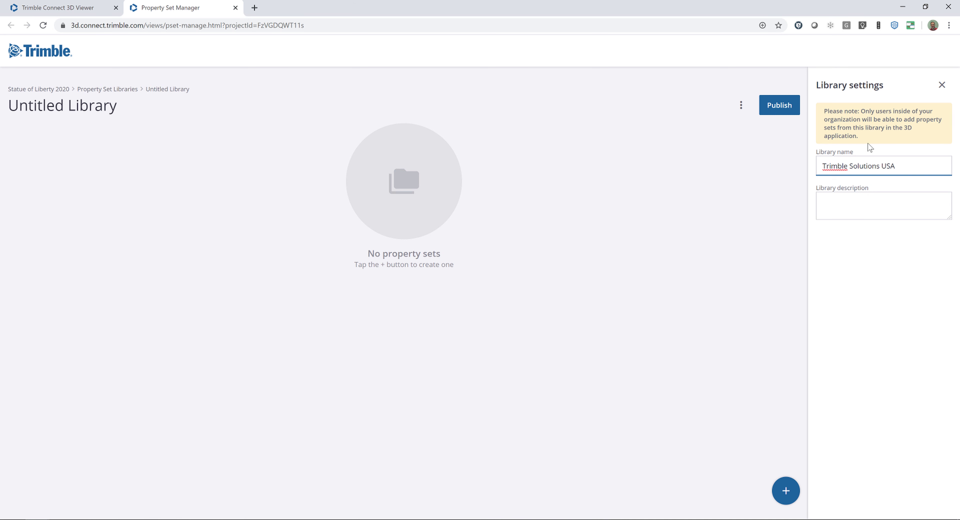
click(942, 85)
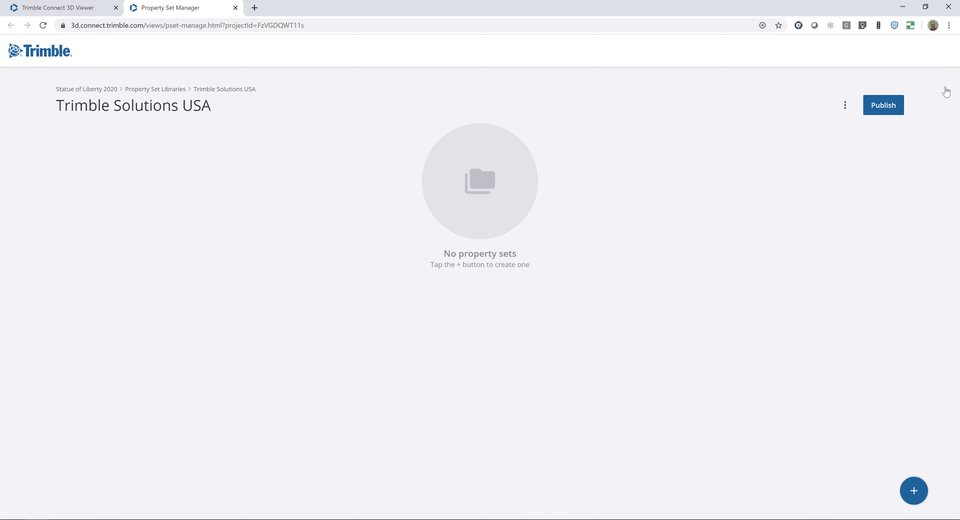
Step: Add a property set named Erection Workflow to the library
click(914, 492)
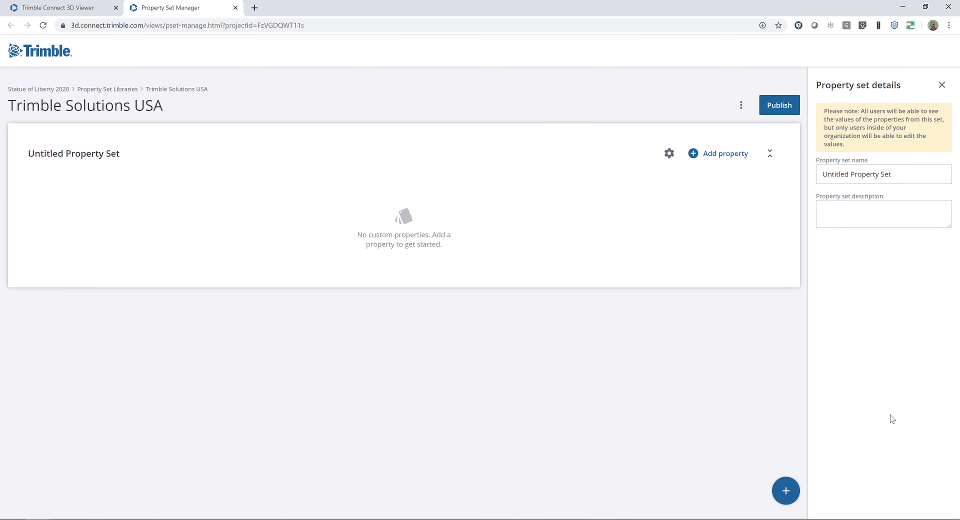
click(908, 174)
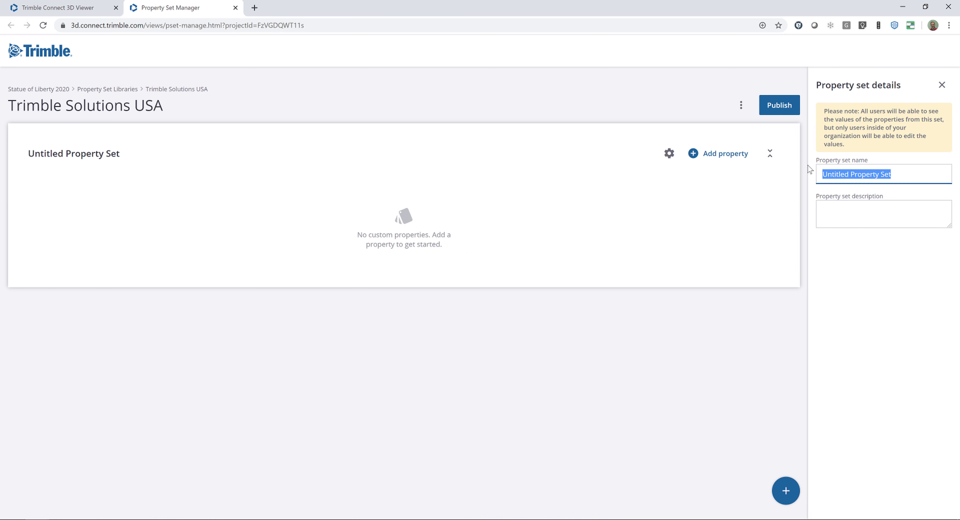
text(Erection Workflow)
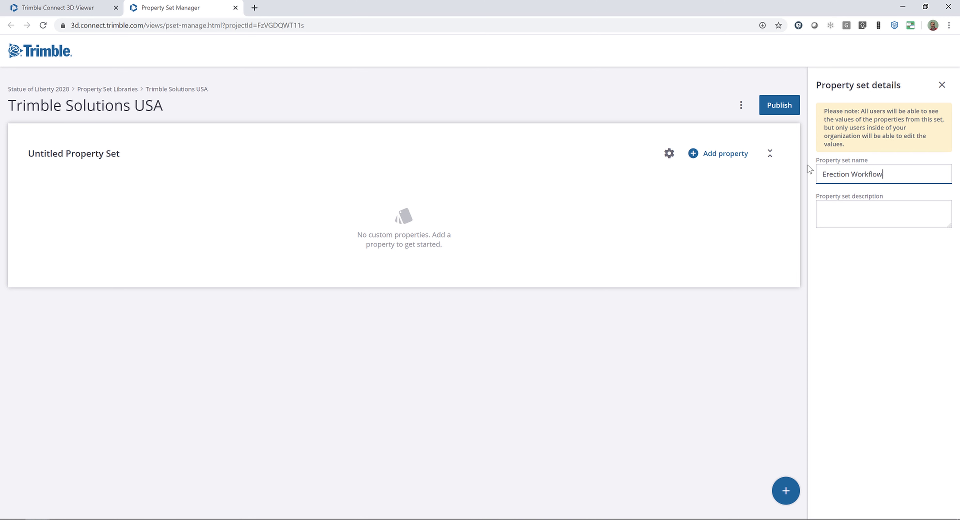
Step: Add a property named Site Status to the Erection Workflow set, with Dropdown choice as its type
click(713, 157)
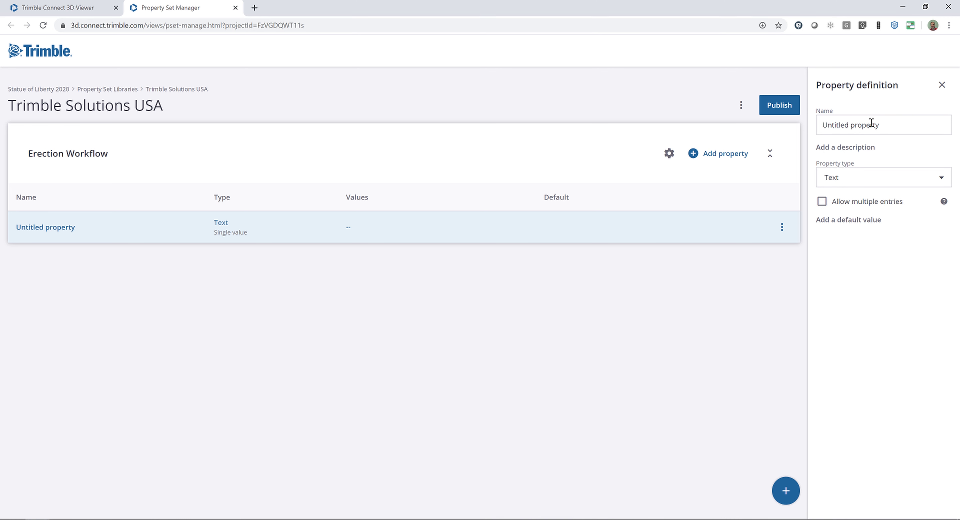
triple_click(845, 126)
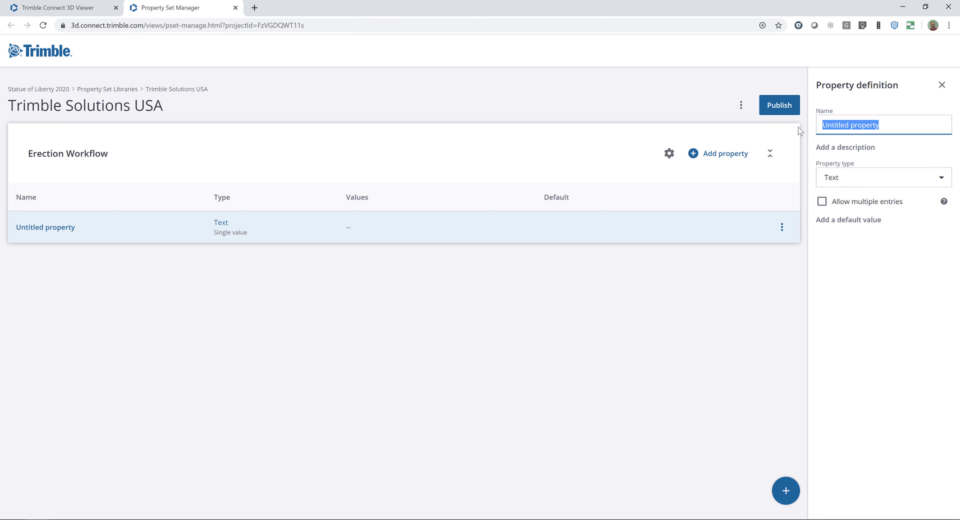
text(Site Status)
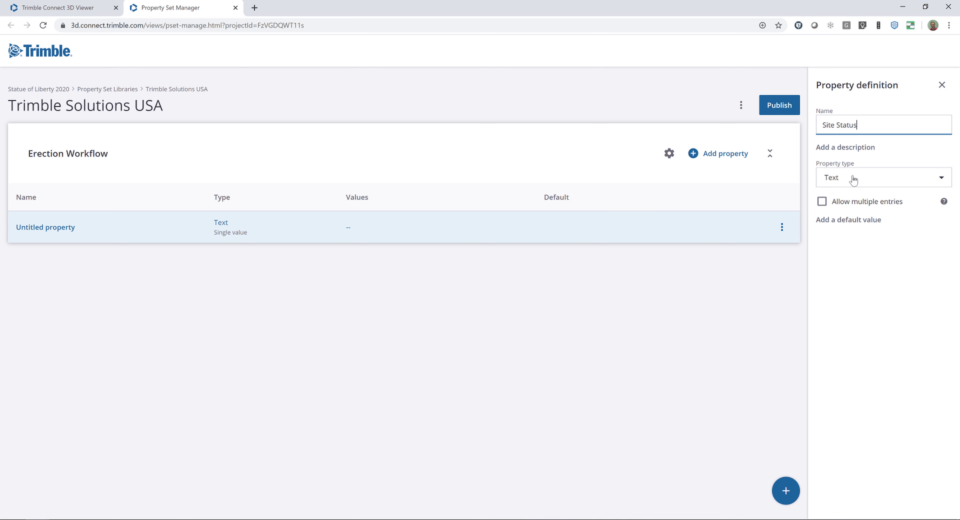
click(875, 183)
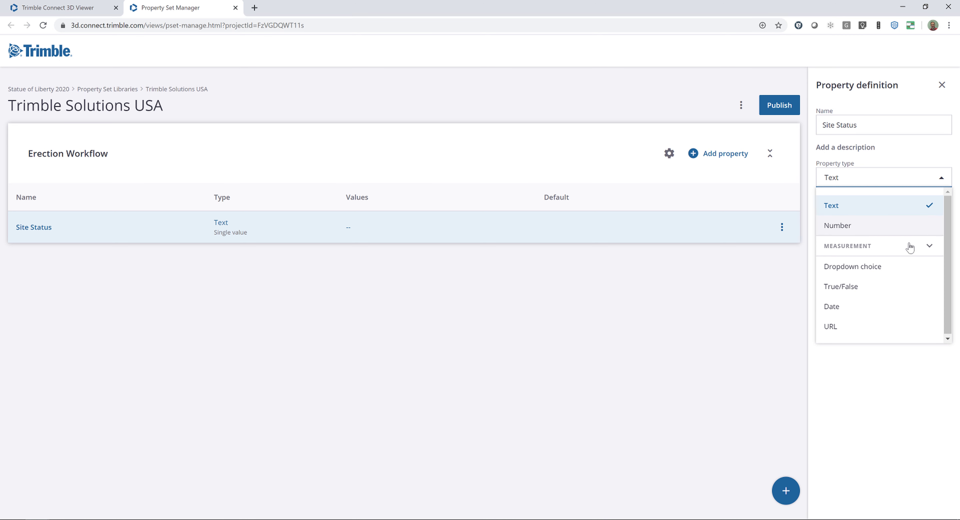
click(930, 247)
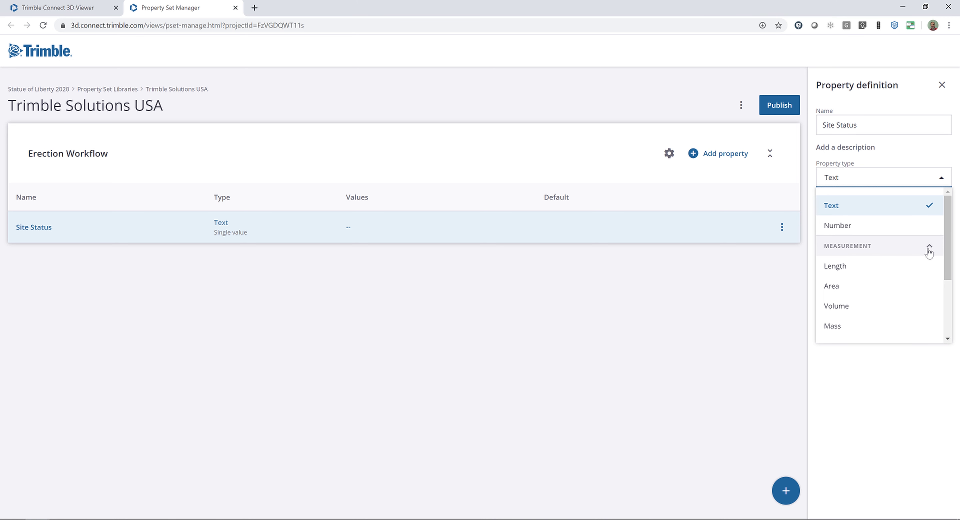
click(930, 247)
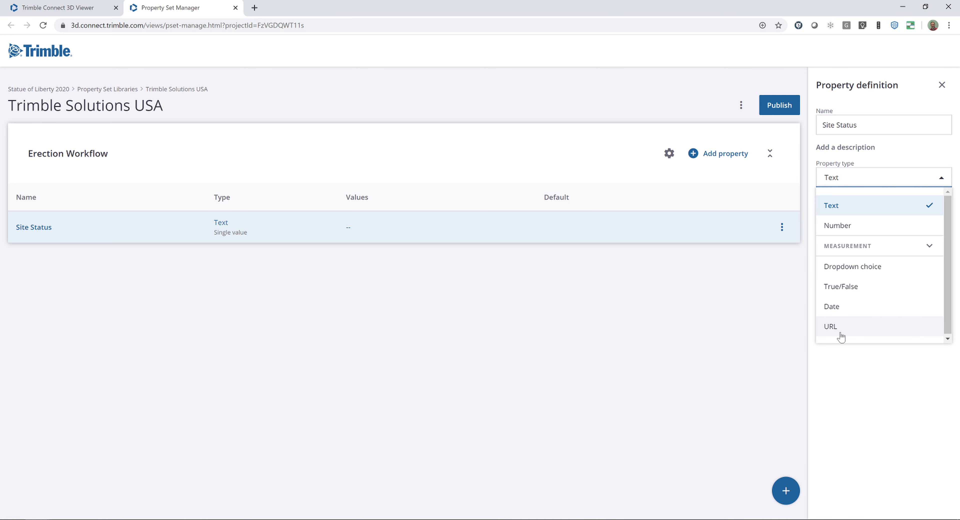
click(879, 272)
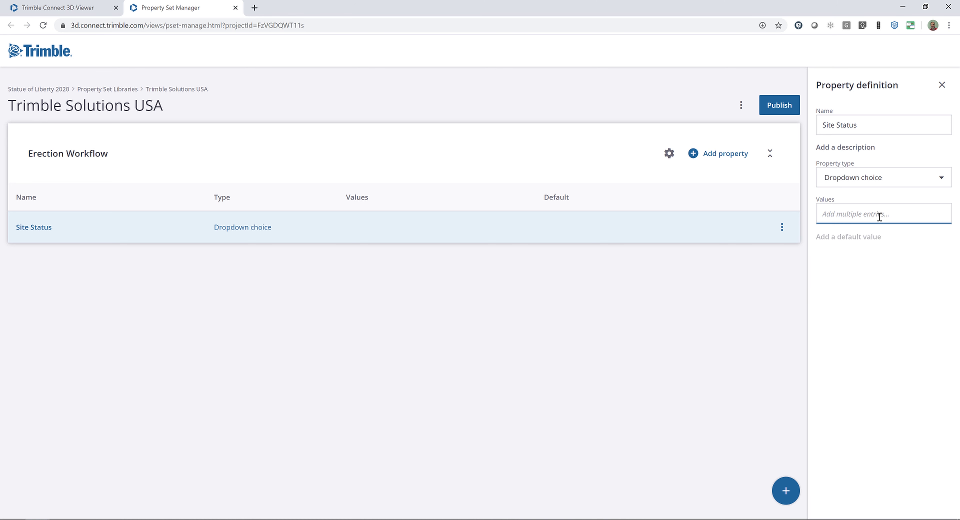
Step: Enter In Transit, On Site and Installed as the dropdown values of the Site Status property
text(In Transit)
key(Return)
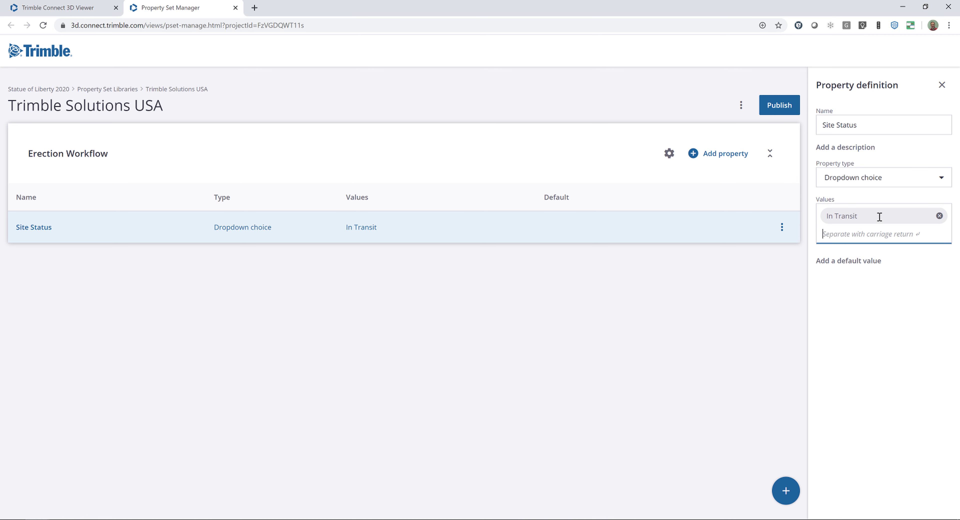
text(On Site)
key(Return)
text(Installed)
key(Return)
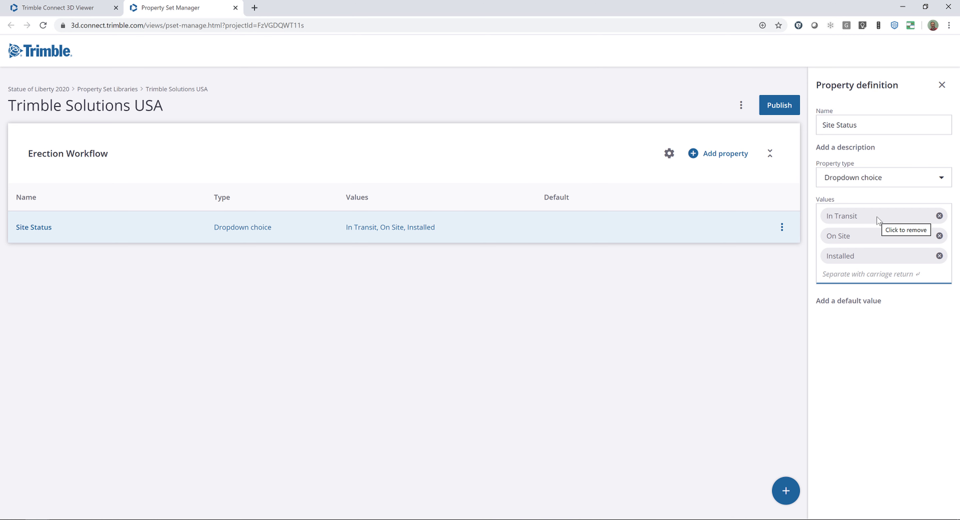
Step: Add a second property to Erection Workflow named Erection Completion Date, with Date as its type
click(719, 153)
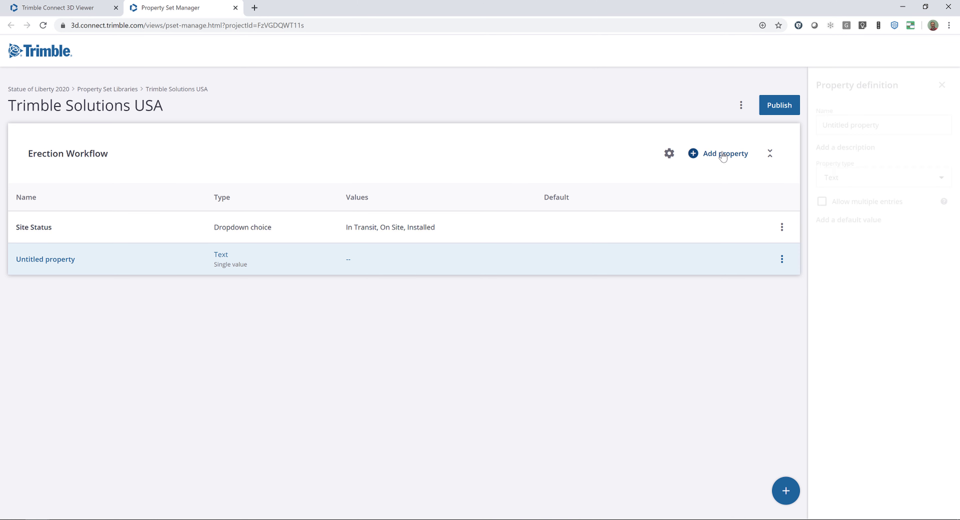
drag(907, 125, 802, 127)
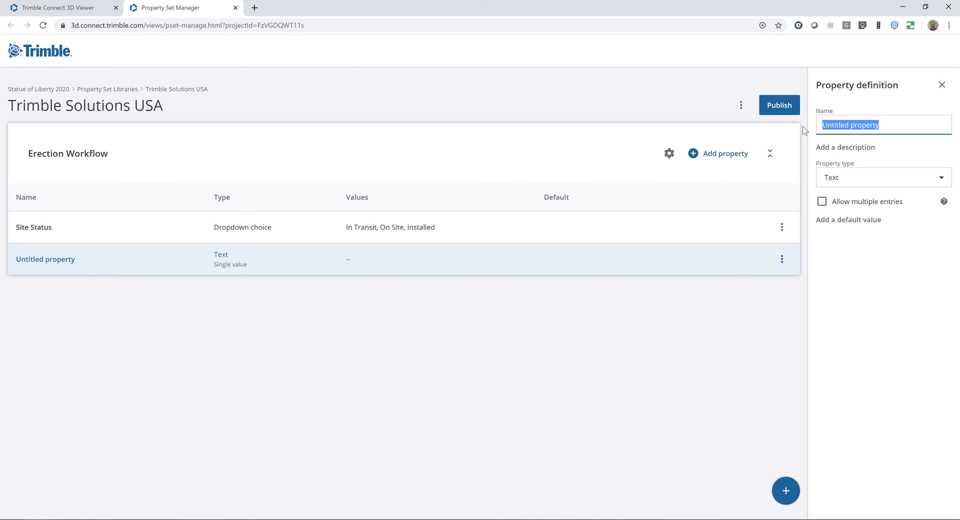
text(Erec)
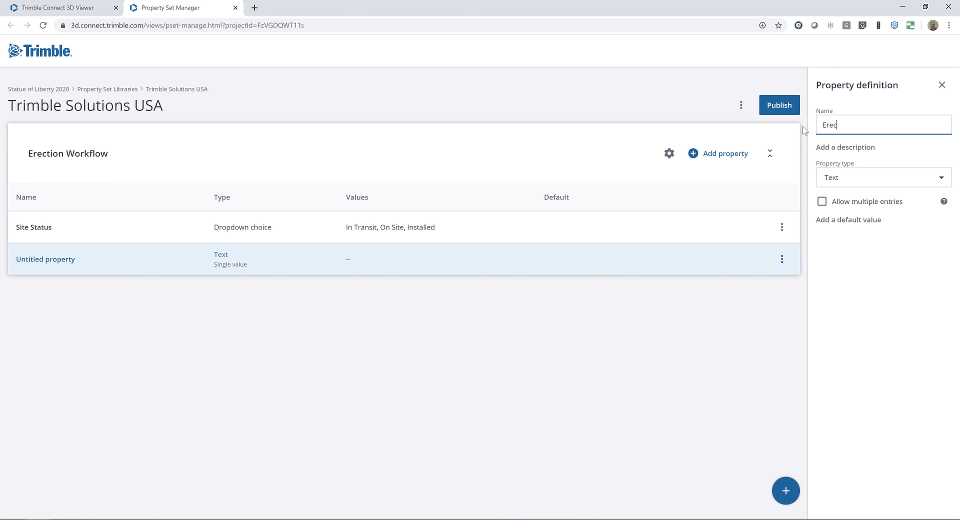
text(tion Completion Date)
click(876, 177)
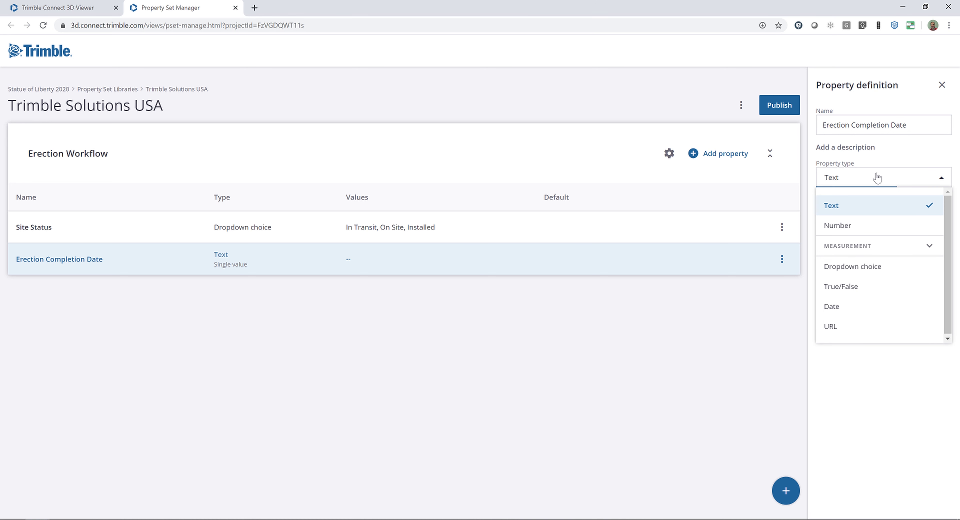
click(843, 310)
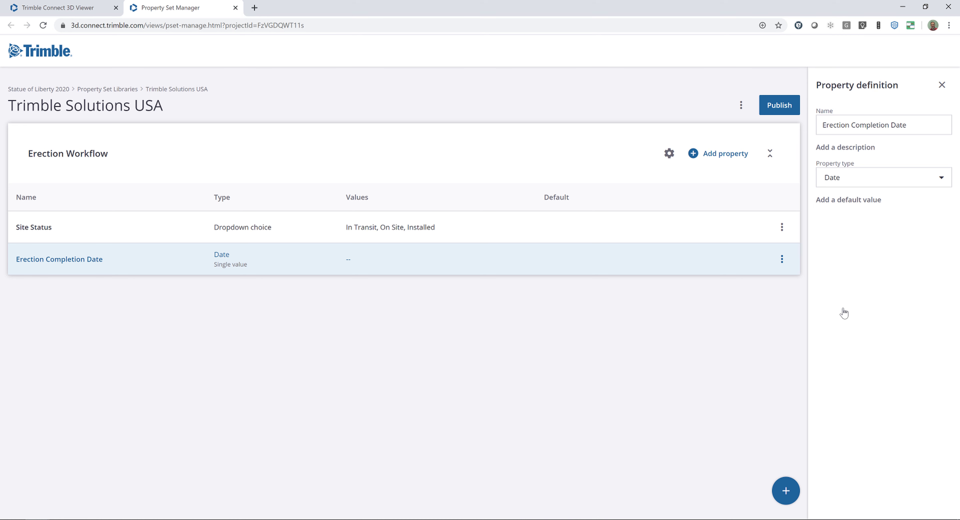
Step: Add a second property set named In Model Review to the library
click(785, 491)
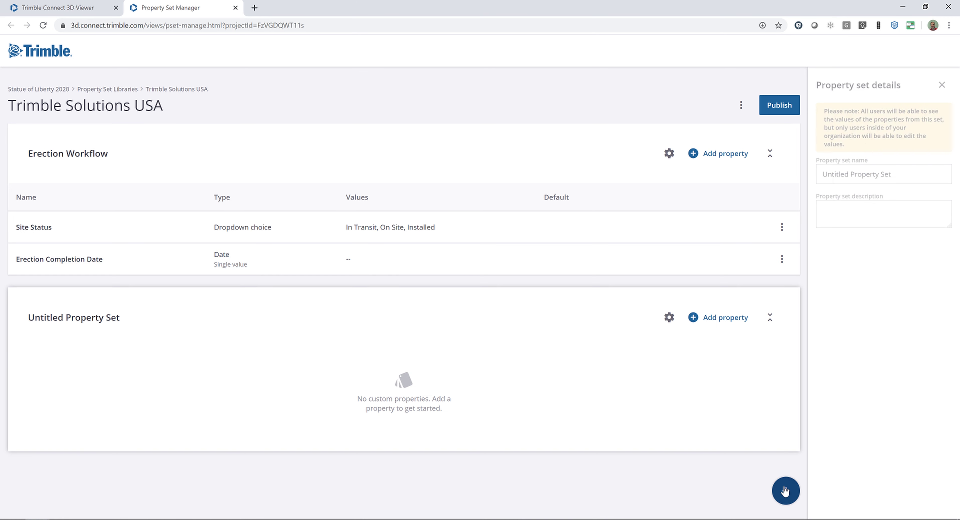
click(900, 175)
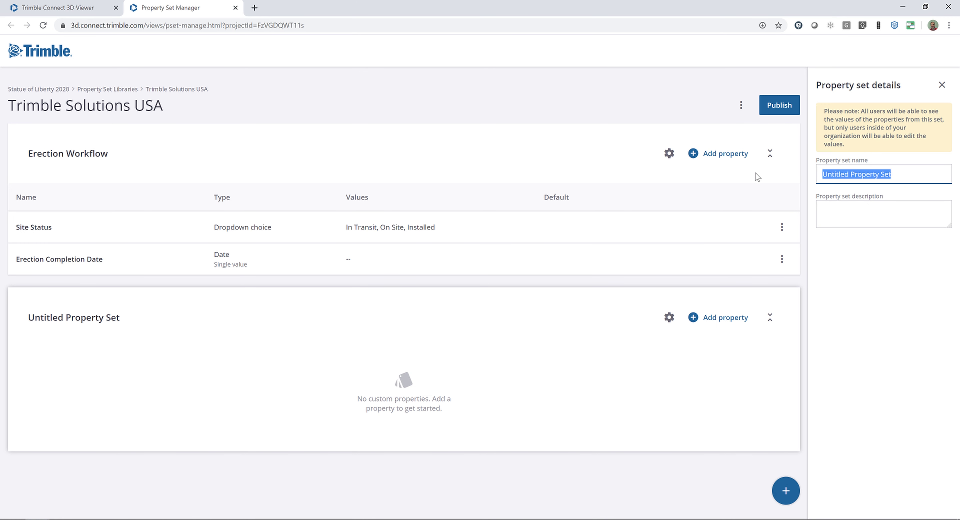
text(In )
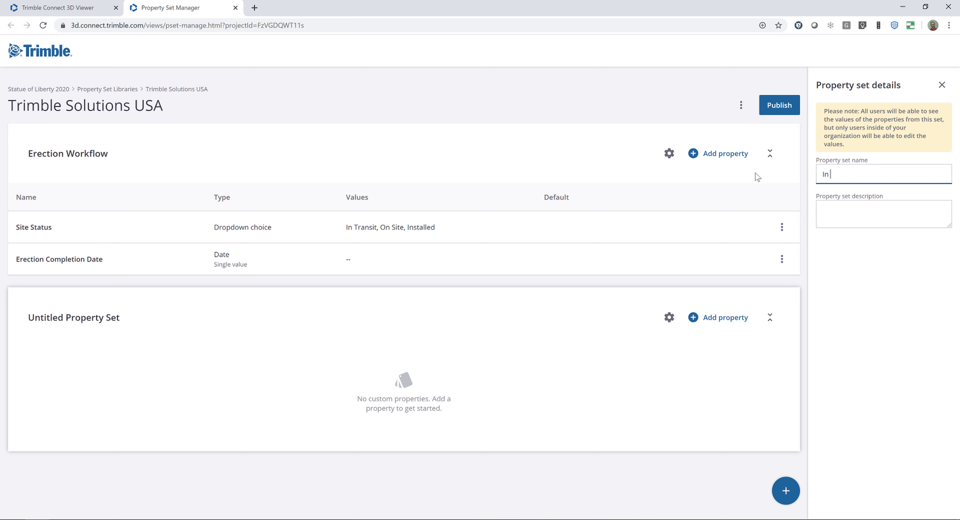
text(Model Review)
Step: Add a property named Approval Status to the In Model Review set, with Dropdown choice as its type
click(721, 320)
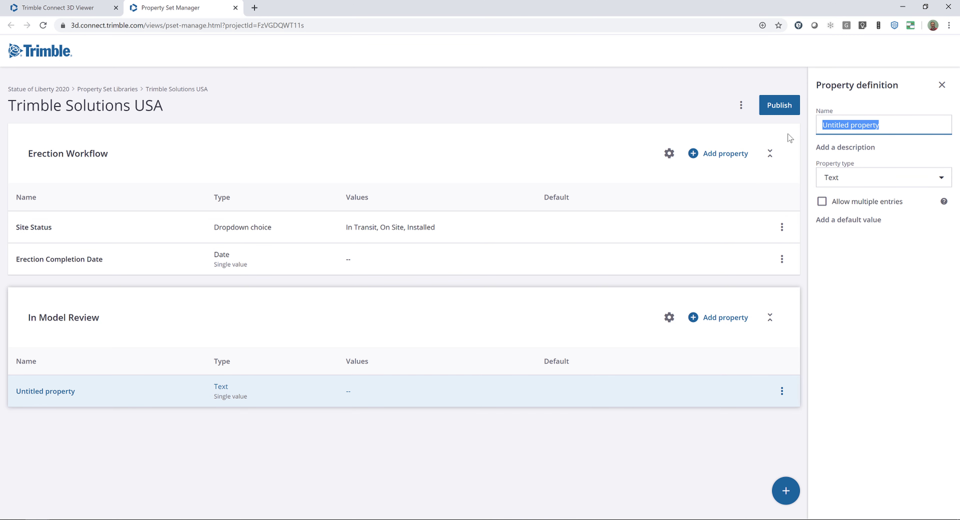
text(Approv)
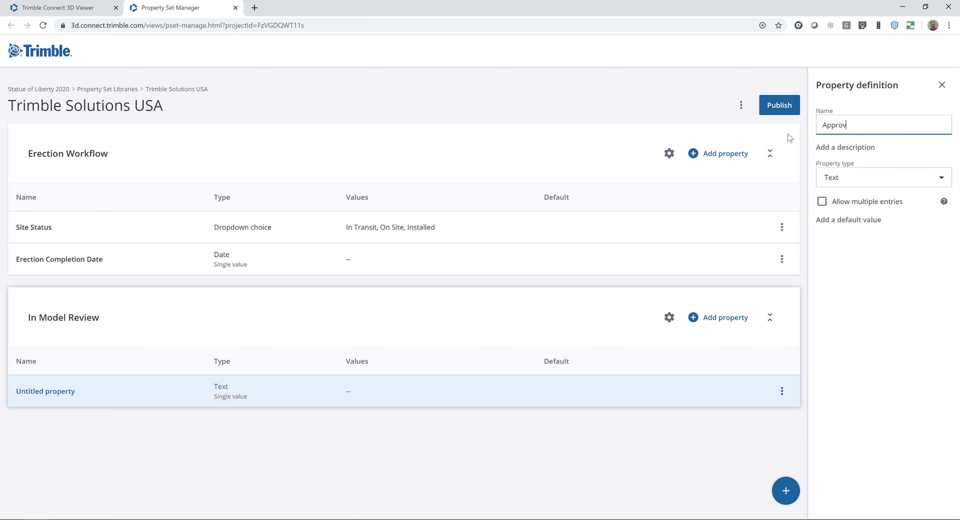
text(al Status)
click(861, 178)
click(867, 267)
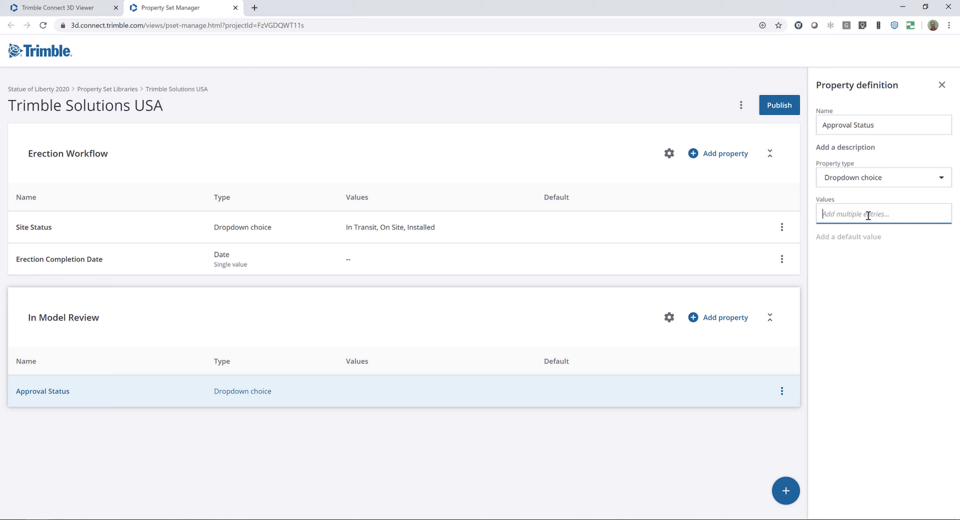
Step: Enter Approved, Approved As Noted and Revise and Resubmit as the dropdown values of the Approval Status property
text(Approved)
key(Return)
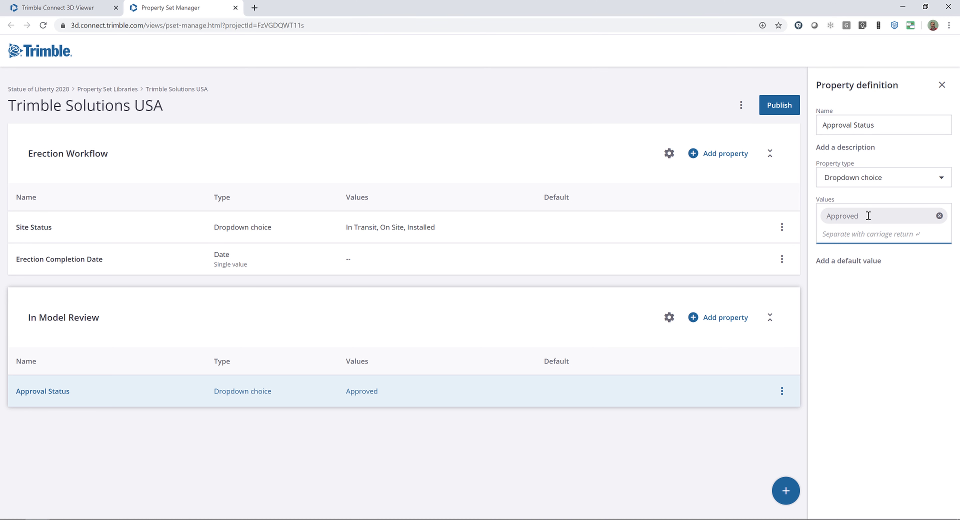
text(Approved As Not)
key(BackSpace)
key(BackSpace)
key(BackSpace)
text(Noted)
key(Return)
text(Revise and Resubmit)
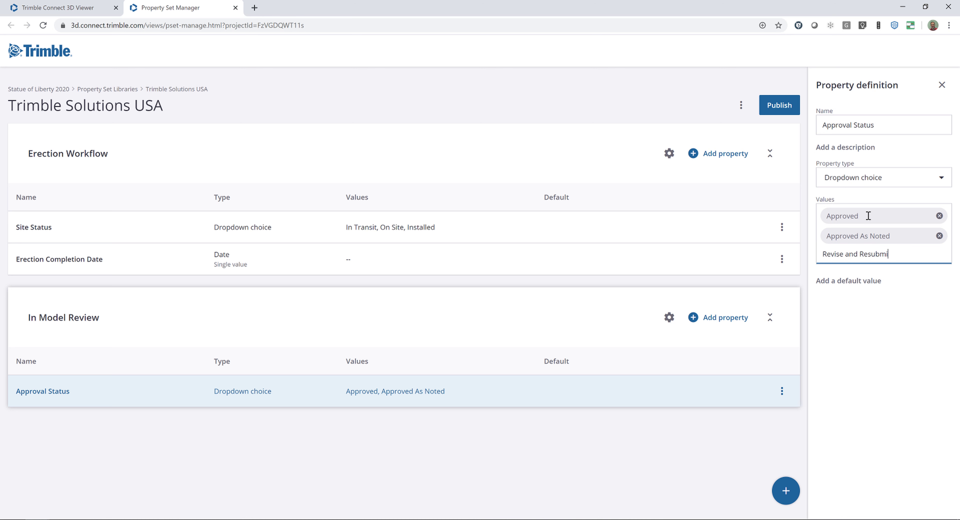
key(Return)
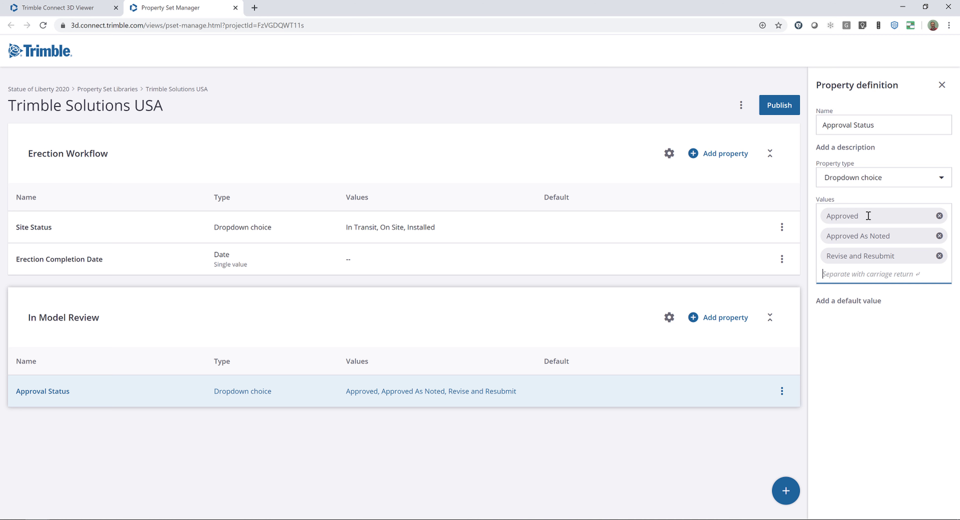
Step: Add a second property to In Model Review named Approval Date, with Date as its type
click(738, 318)
drag(889, 125, 738, 126)
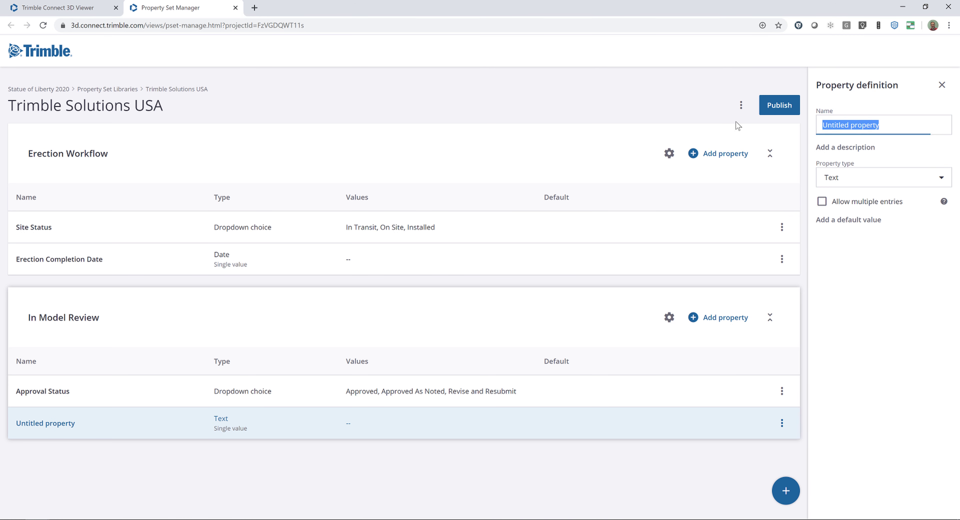
text(Approval Date)
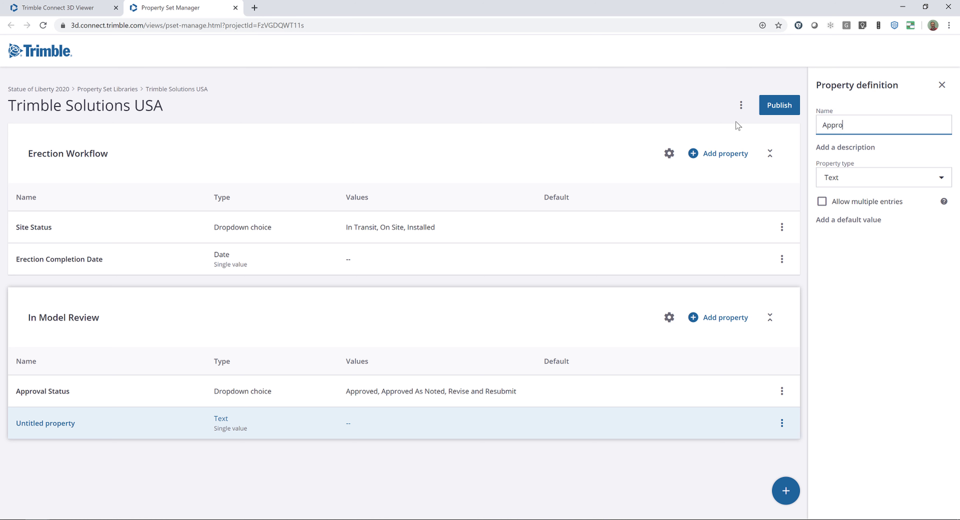
click(835, 178)
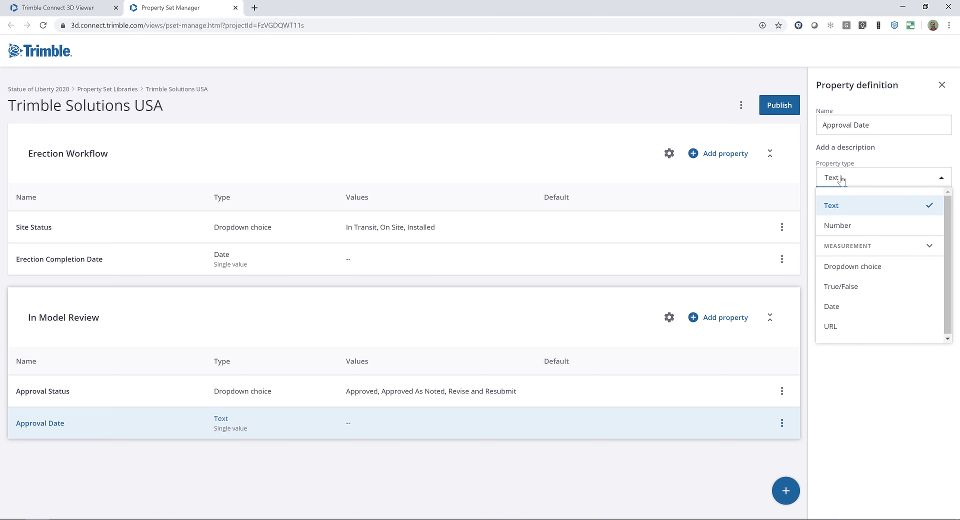
click(846, 314)
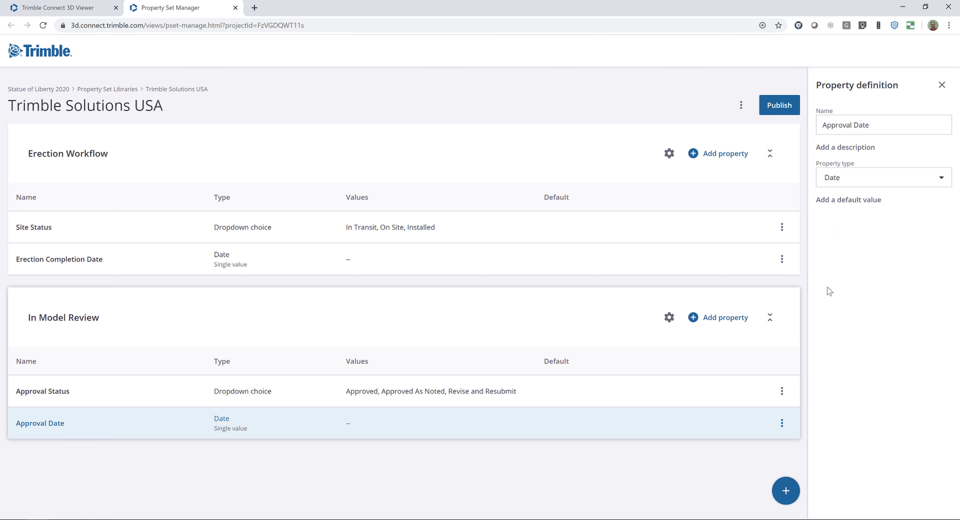
Step: Add a text property named Approved By to the In Model Review set and publish the library
click(708, 320)
triple_click(828, 125)
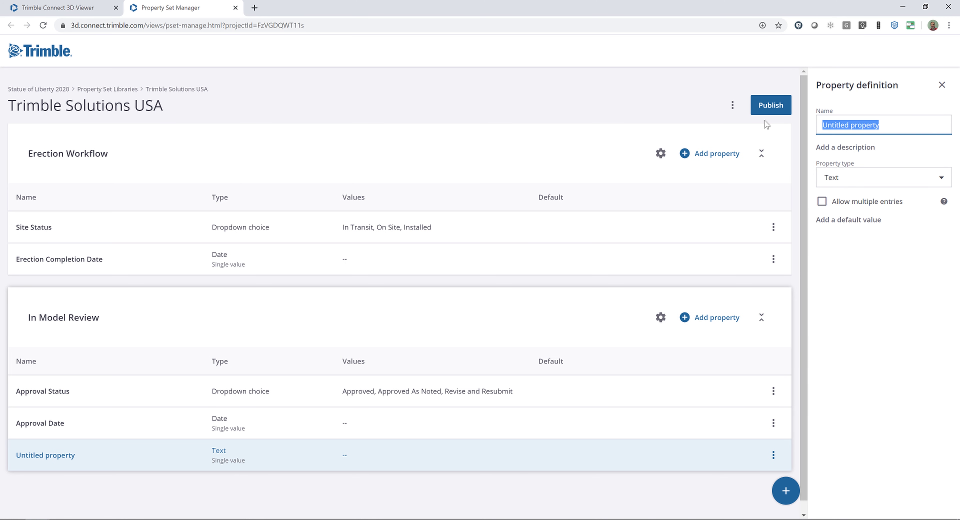
text(Approved By)
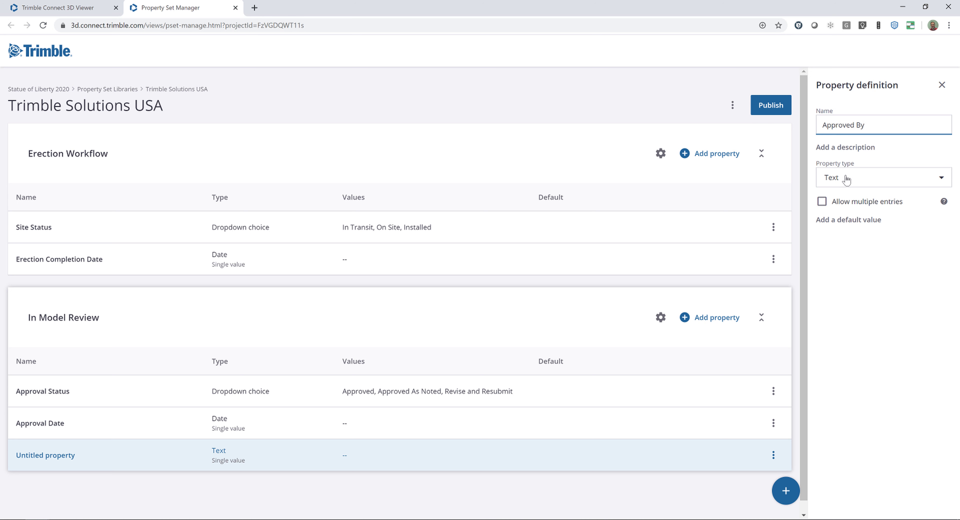
click(942, 85)
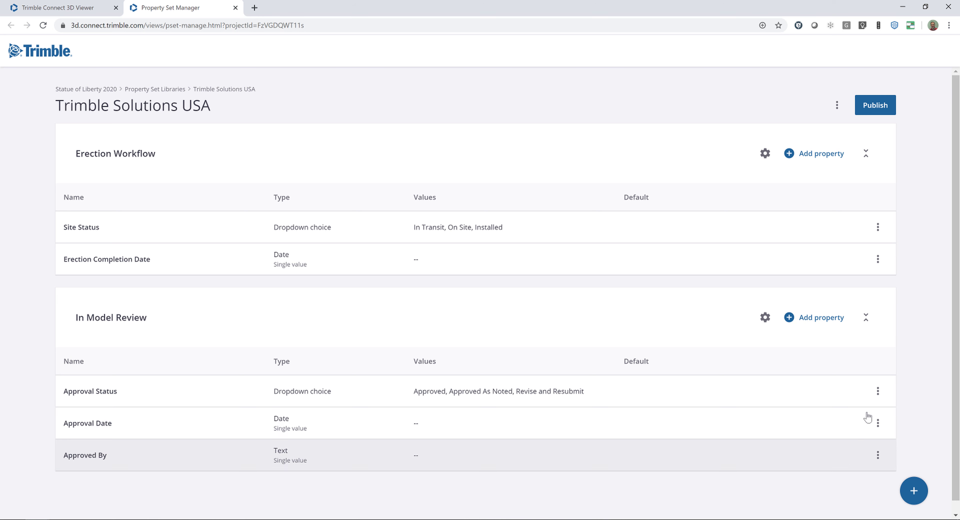
click(875, 105)
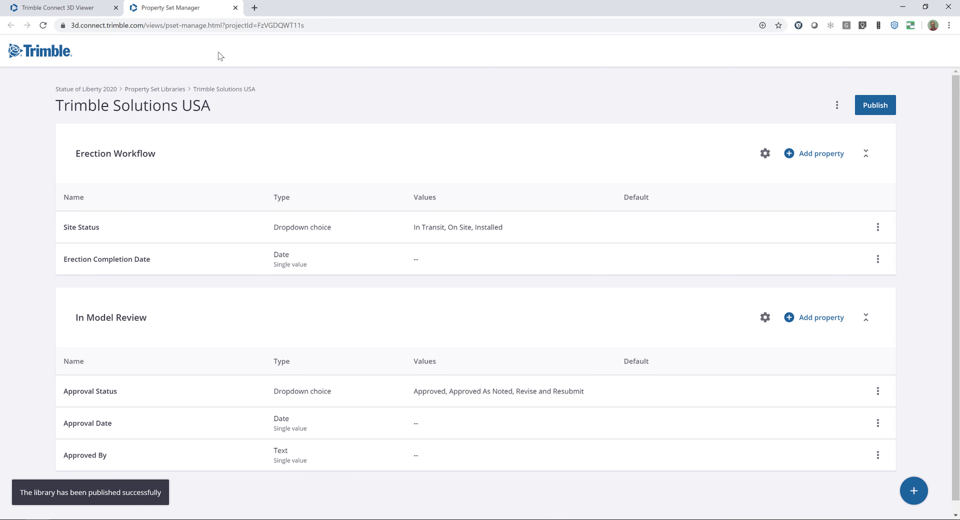
Step: Switch to the Trimble Connect 3D Viewer and load the Statue of Liberty 2020 model from Structural > Tekla models
click(79, 13)
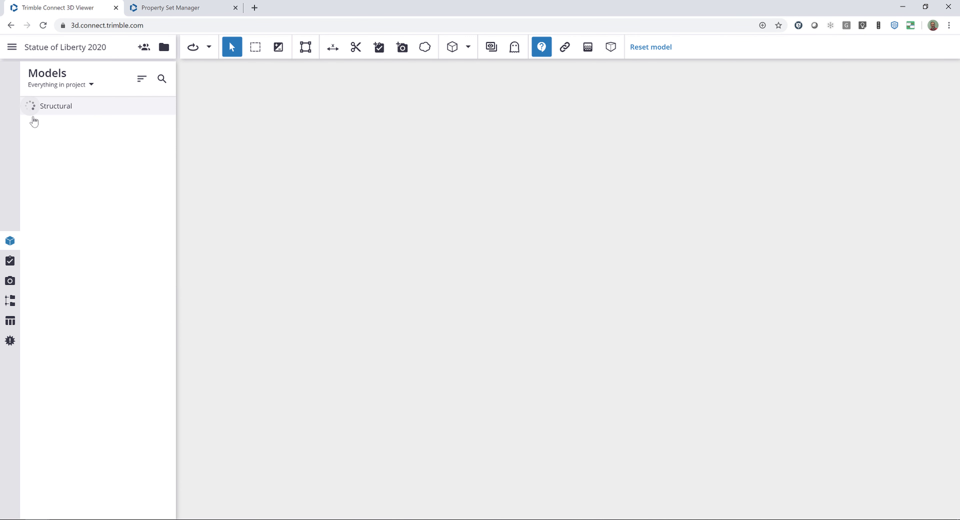
click(31, 106)
click(37, 124)
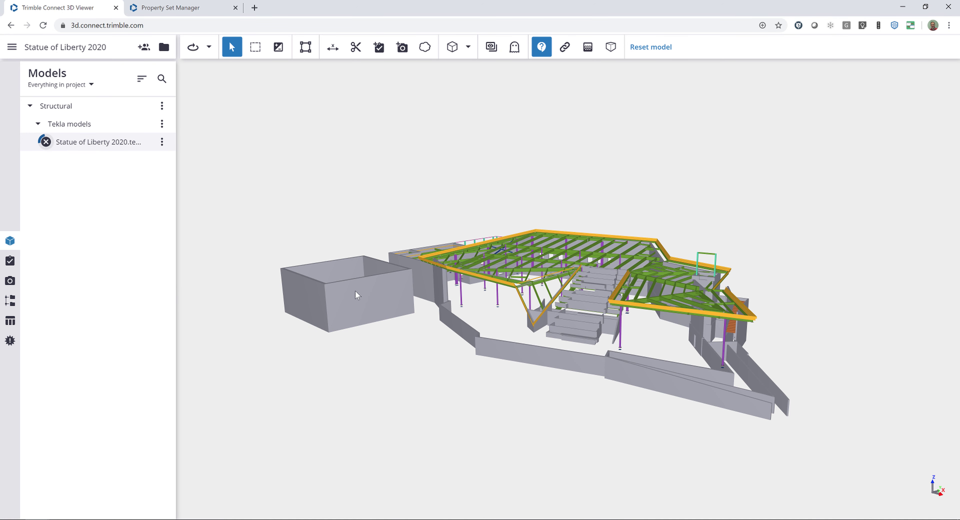
Step: Select the long green roof beam running to the peak of the triangular frame and show its properties
drag(424, 270, 546, 261)
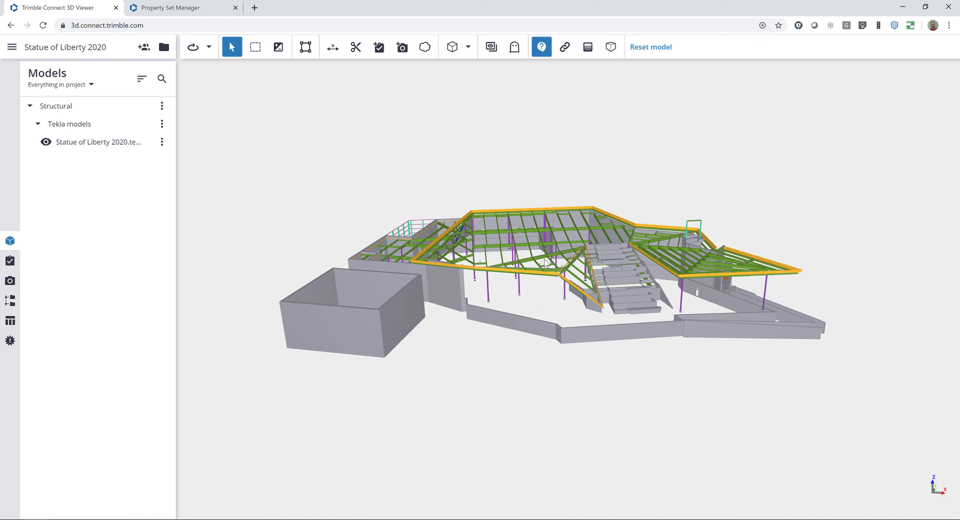
scroll(546, 261, up, 5)
click(546, 259)
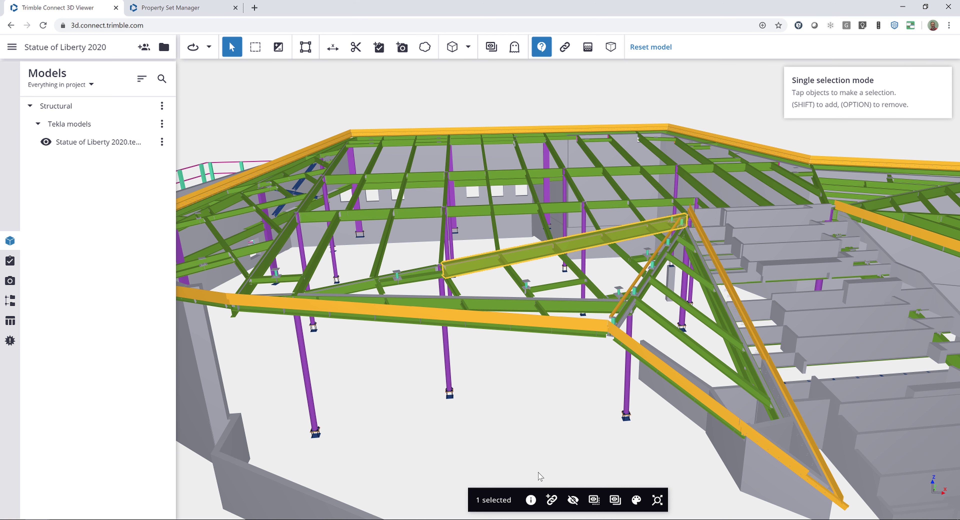
click(531, 500)
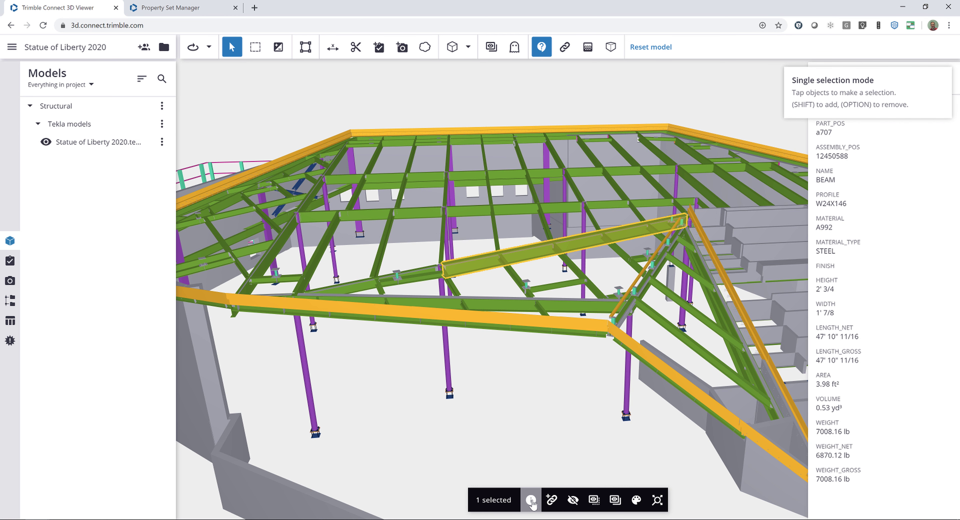
Step: Add both the Erection Workflow and In Model Review sets from the Trimble Solutions USA library to the selected beam
click(927, 80)
click(891, 100)
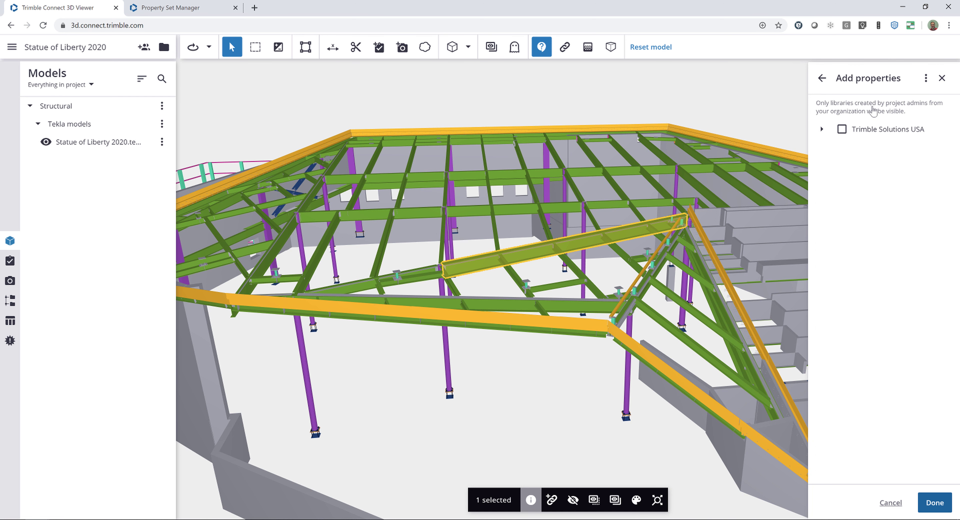
click(822, 130)
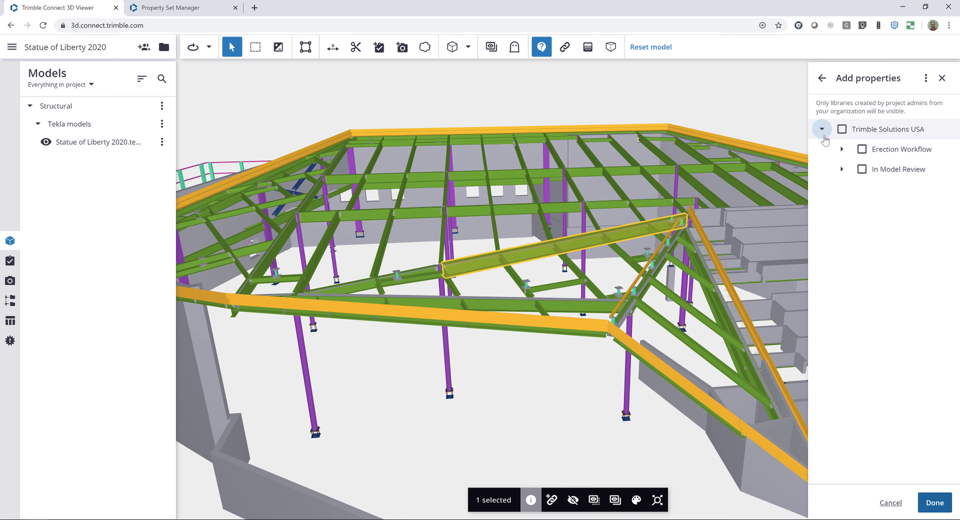
click(842, 149)
click(842, 193)
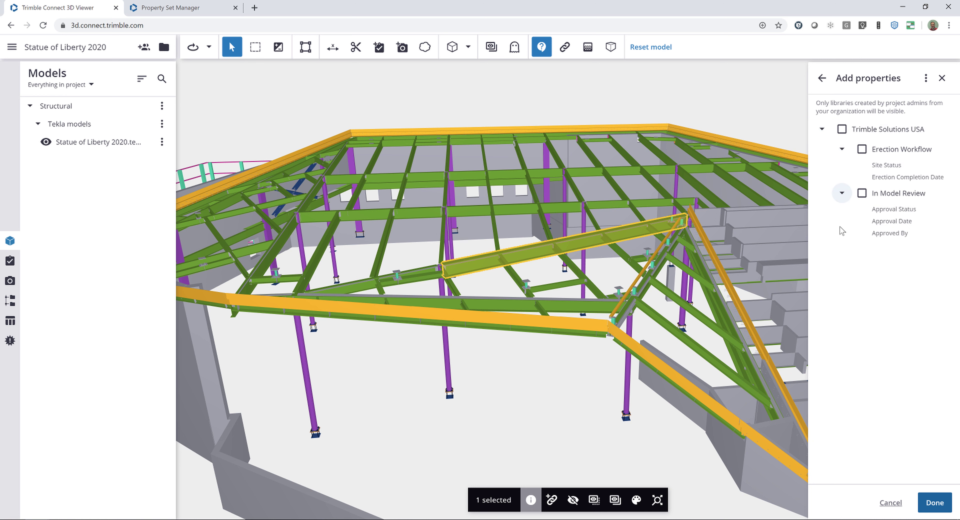
click(843, 129)
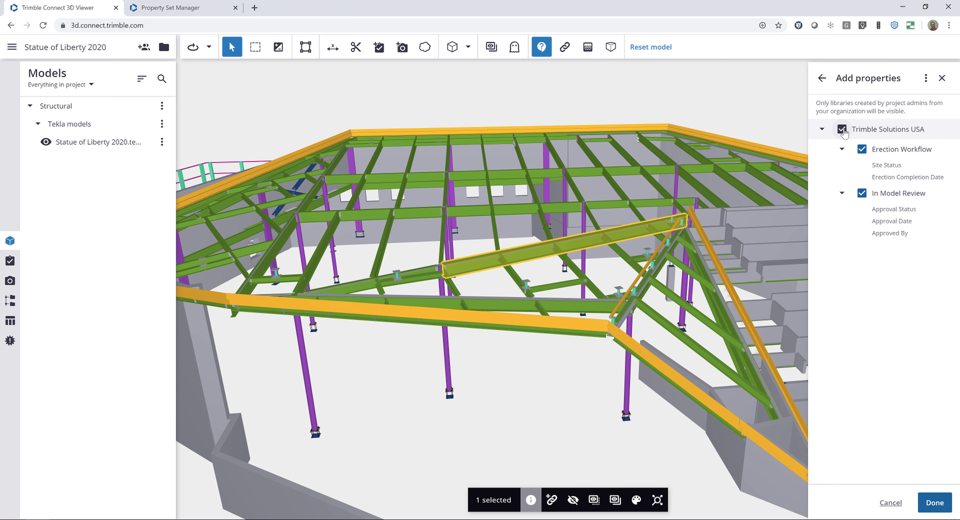
click(862, 151)
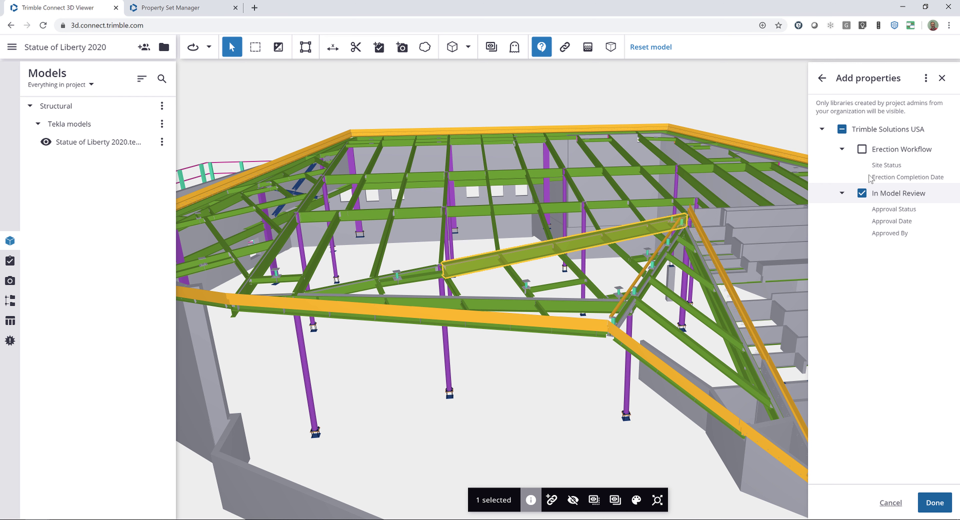
click(862, 149)
click(932, 503)
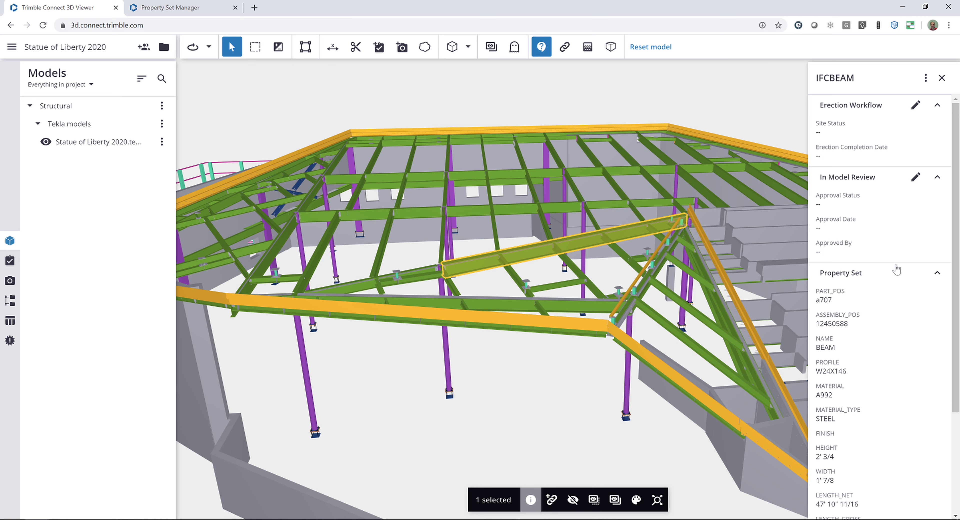
Step: Set the beam's Site Status to In Transit and its Erection Completion Date to 02/05/2020, and save the values
click(916, 278)
click(915, 278)
click(916, 106)
click(921, 124)
click(852, 151)
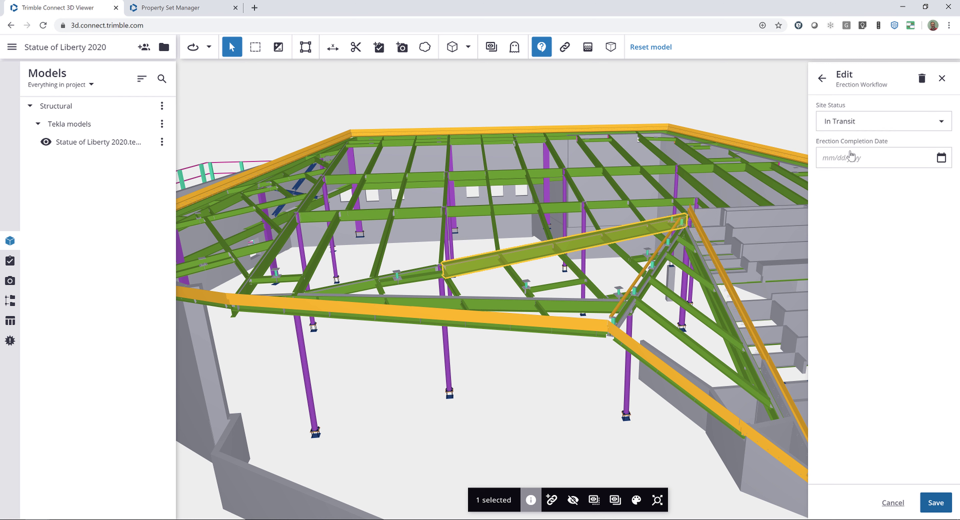
click(941, 158)
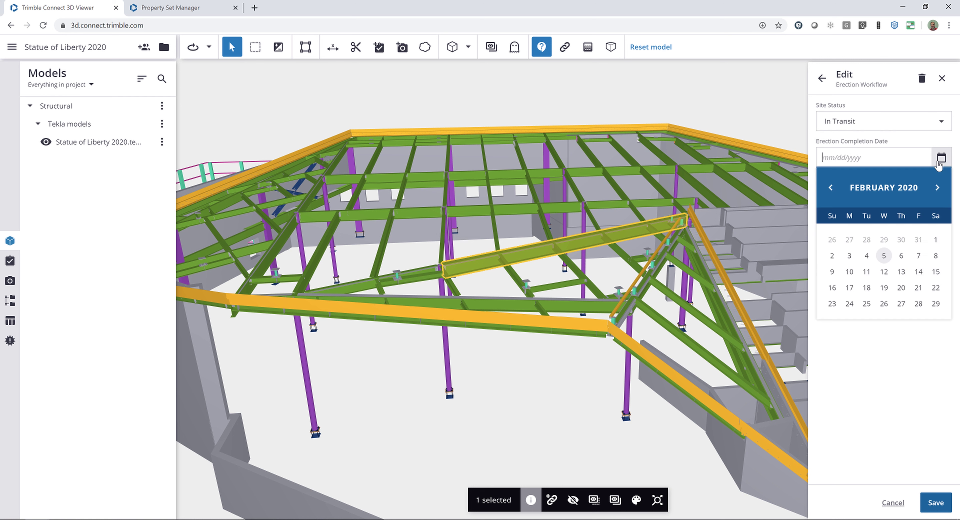
click(885, 256)
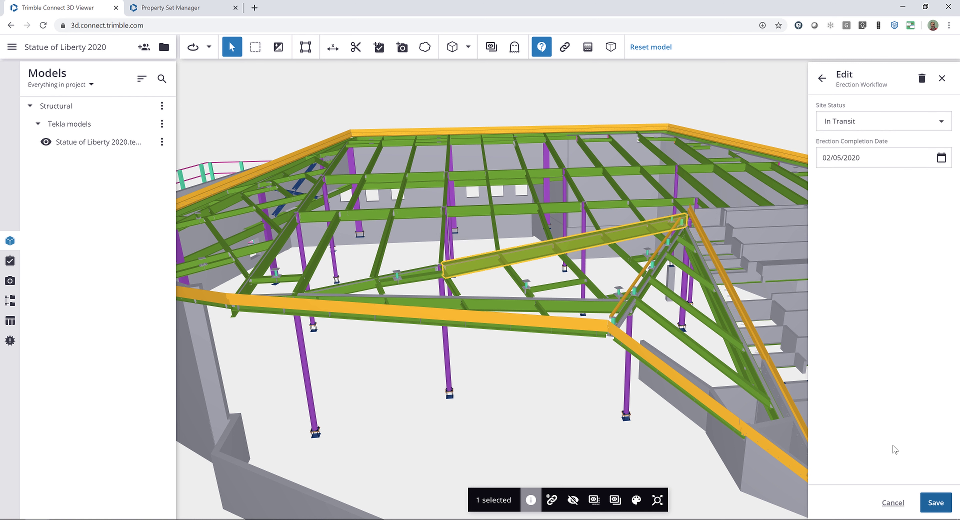
click(929, 503)
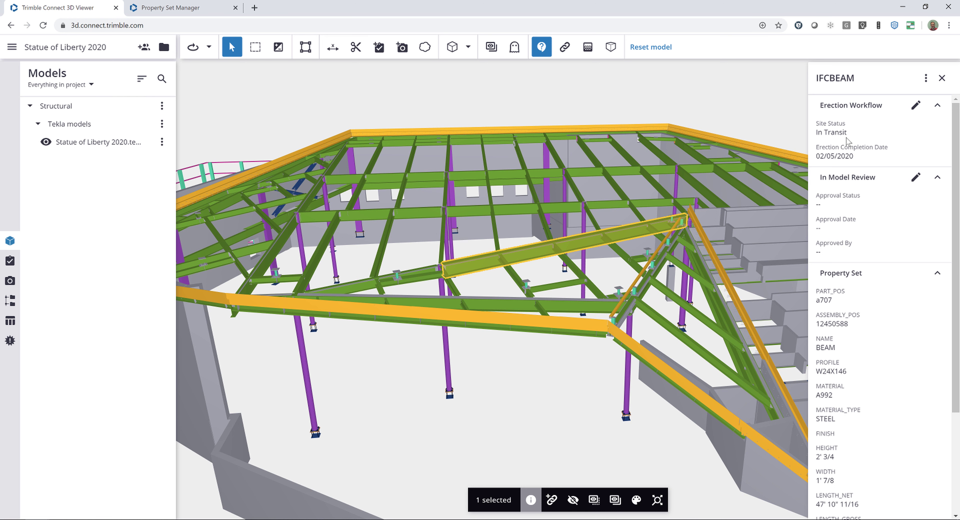
Step: Select three adjoining green roof beams behind the first one and add only the Erection Workflow set to them
click(562, 210)
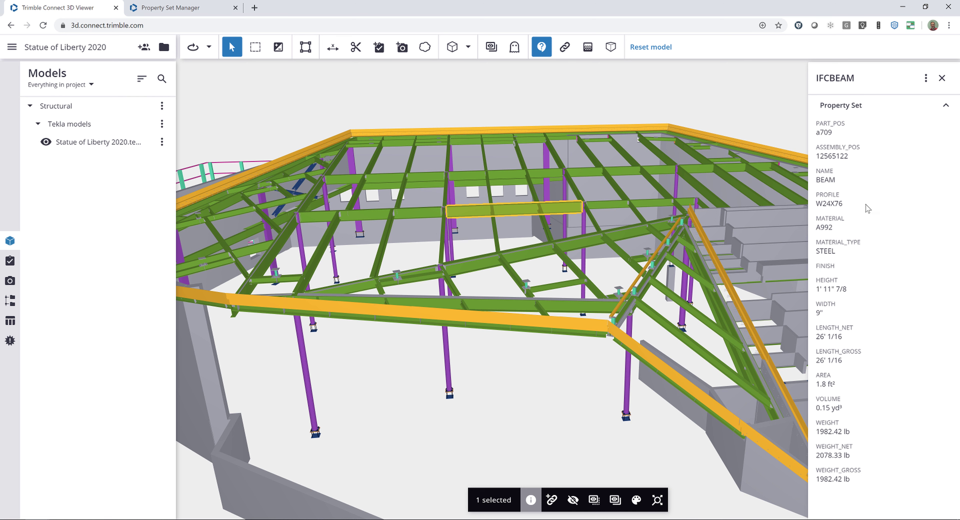
click(589, 244)
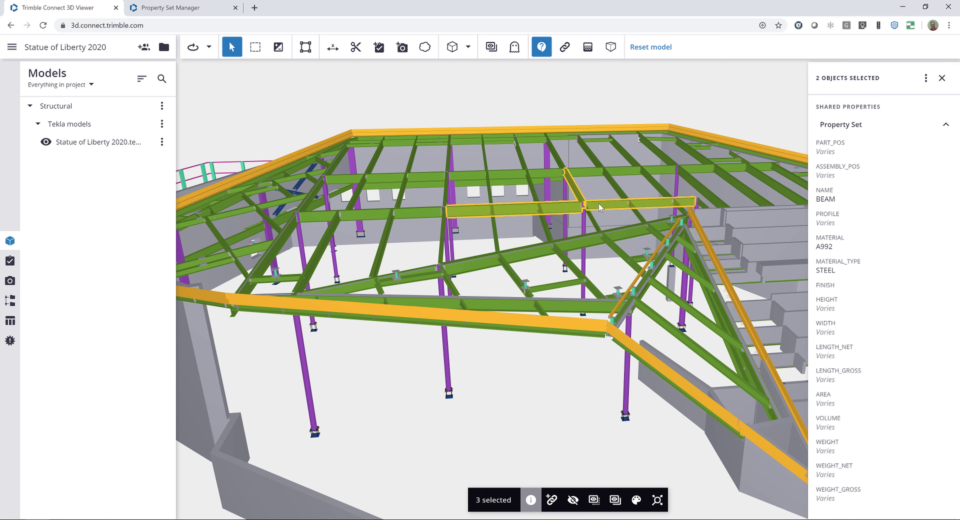
click(926, 79)
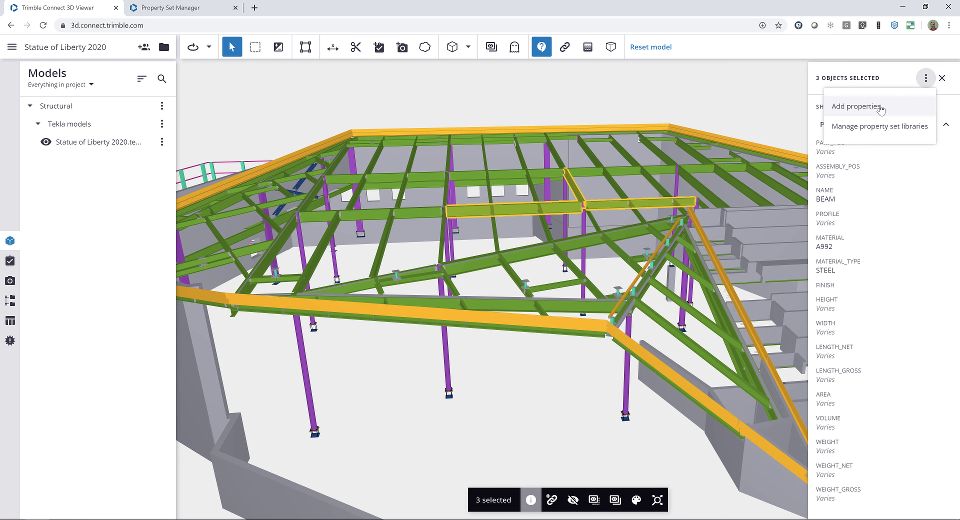
click(867, 102)
click(823, 130)
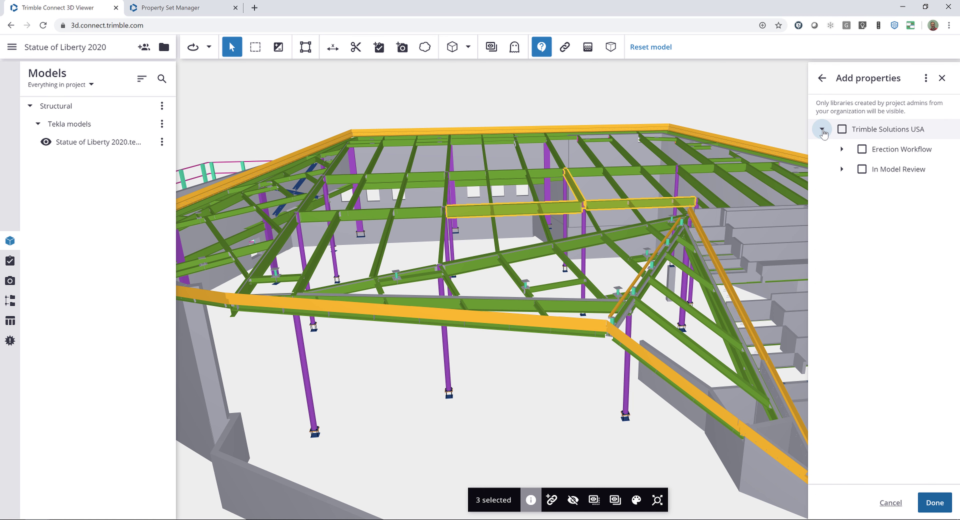
click(862, 149)
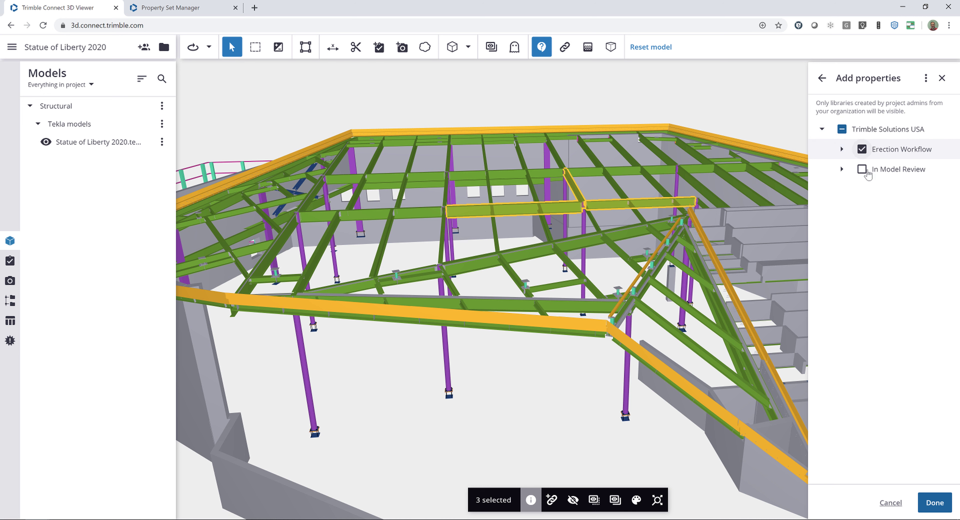
click(932, 502)
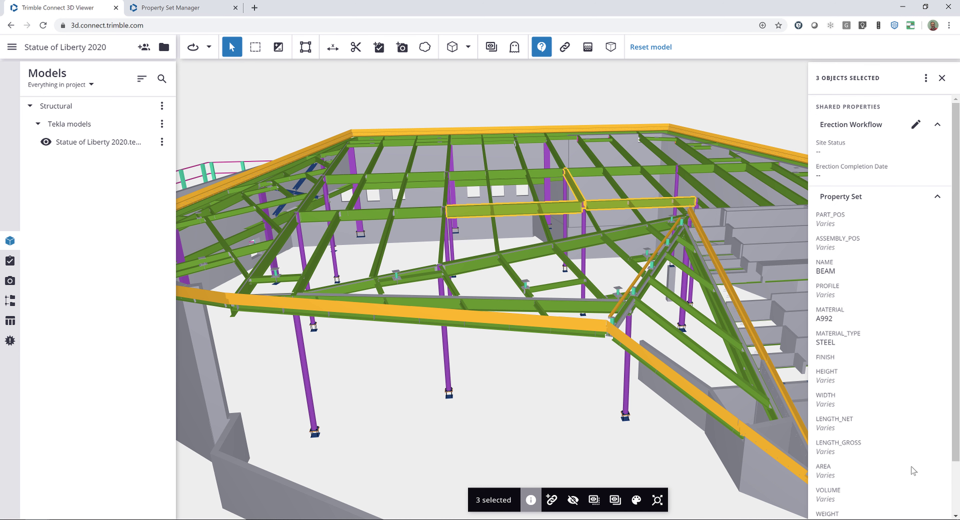
Step: Set the three beams' shared Site Status to On Site and Erection Completion Date to 02/06/2020, and save the values
click(916, 125)
click(918, 125)
click(841, 169)
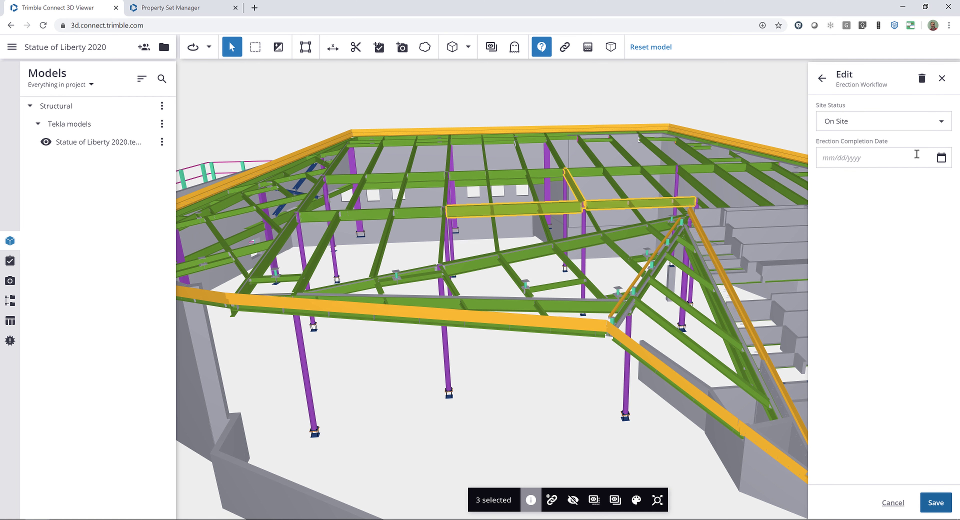
click(941, 157)
click(905, 255)
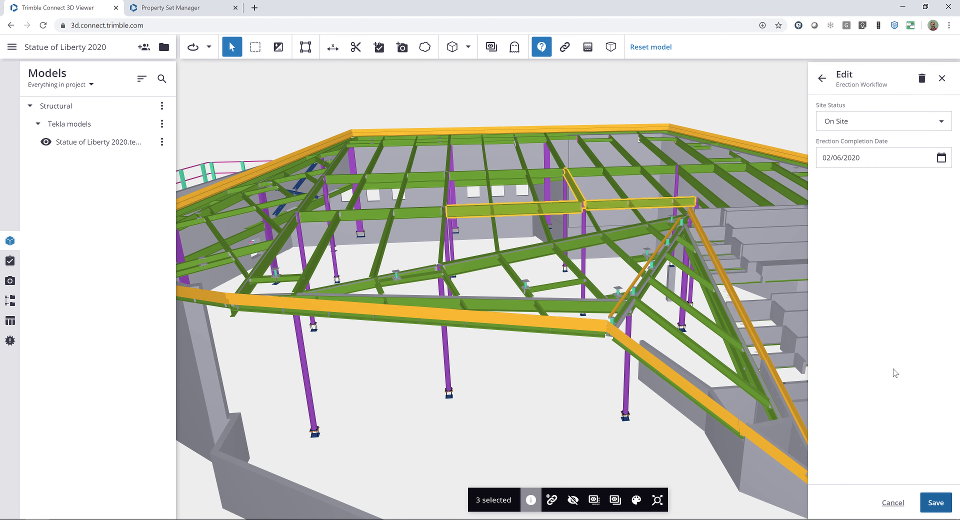
click(928, 504)
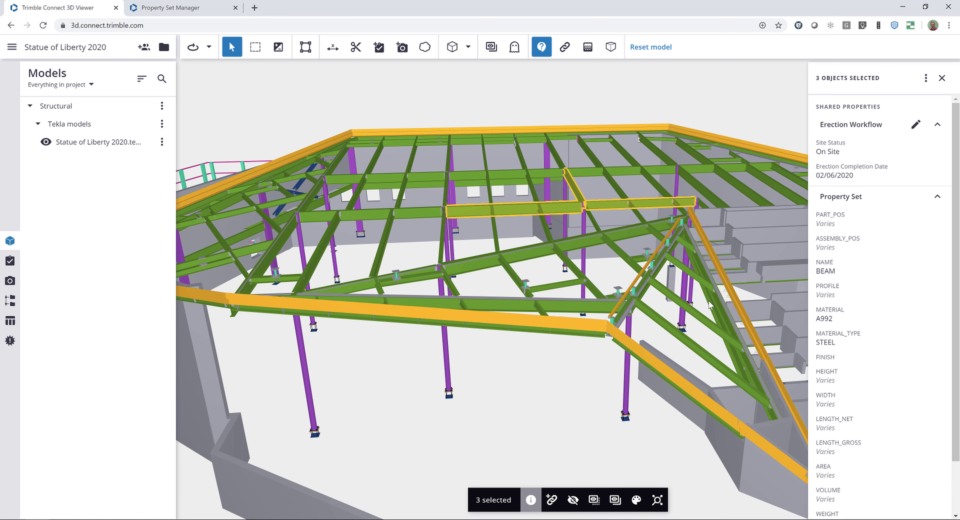
Step: Select three adjoining green roof beams near the stepped slabs and add only the Erection Workflow set to them
click(626, 170)
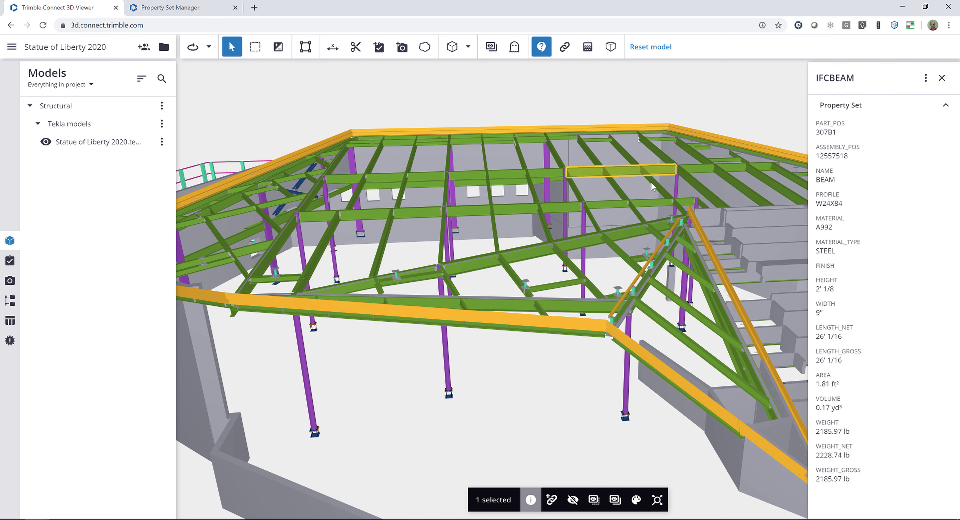
ctrl+click(662, 190)
ctrl+click(698, 180)
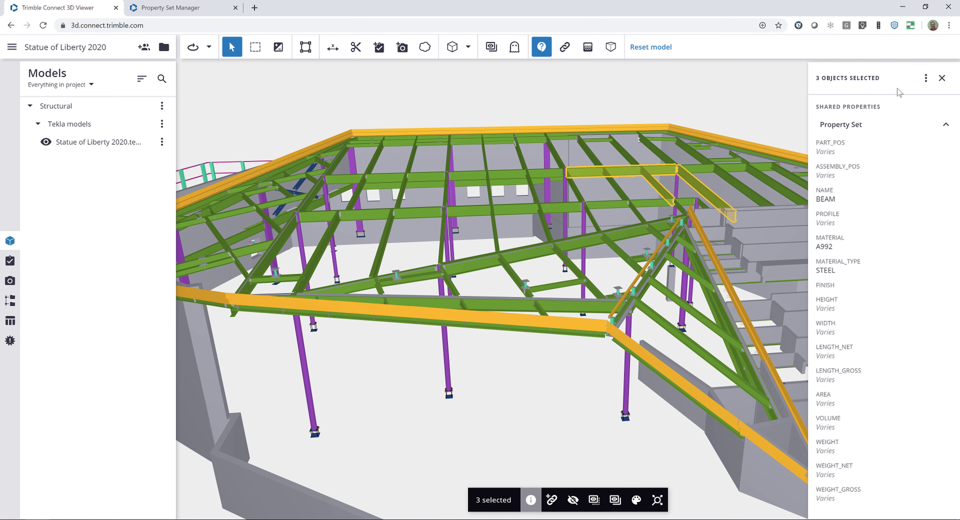
click(926, 79)
click(878, 105)
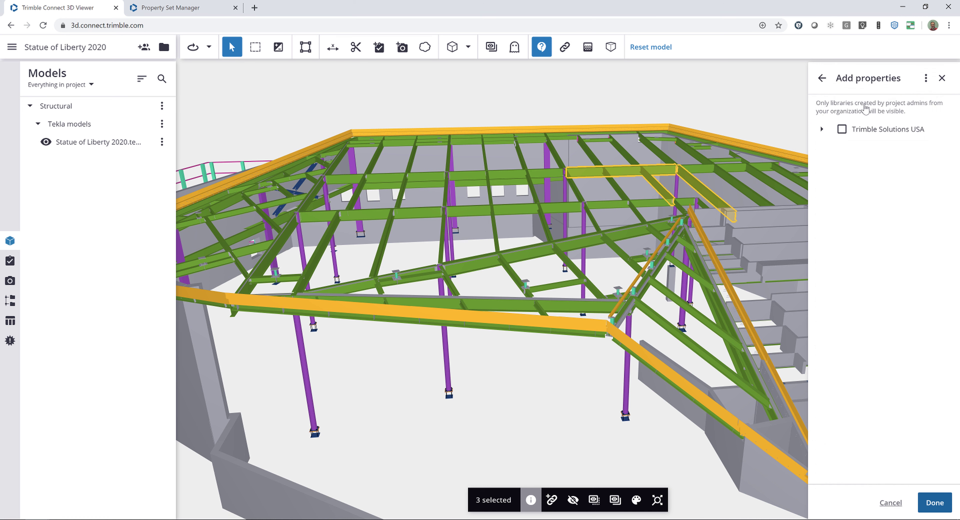
click(862, 149)
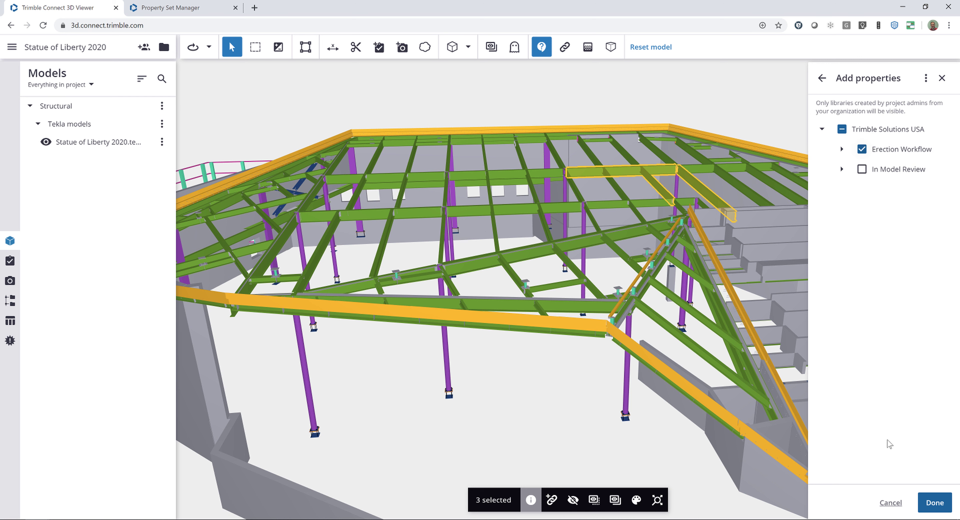
click(935, 502)
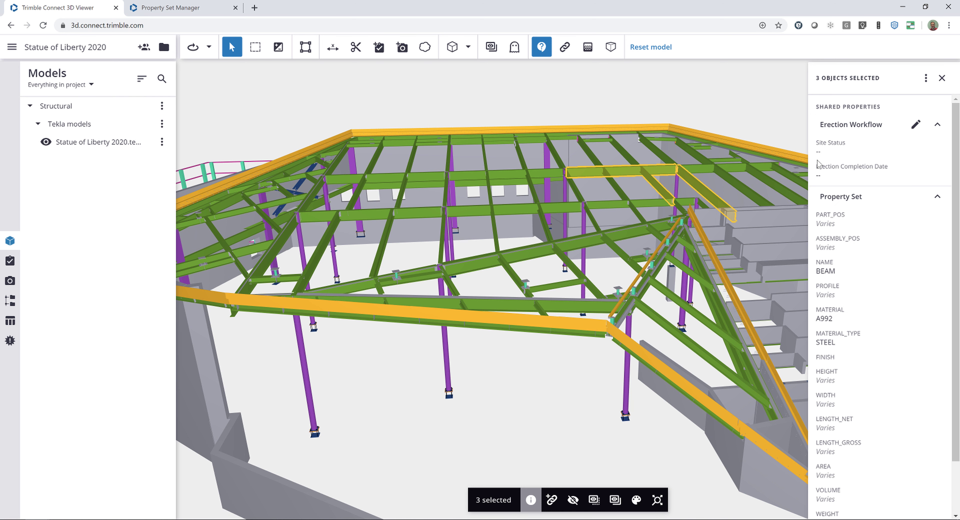
Step: Set the three beams' shared Site Status to Installed and Erection Completion Date to 02/07/2020, and save the values
click(916, 128)
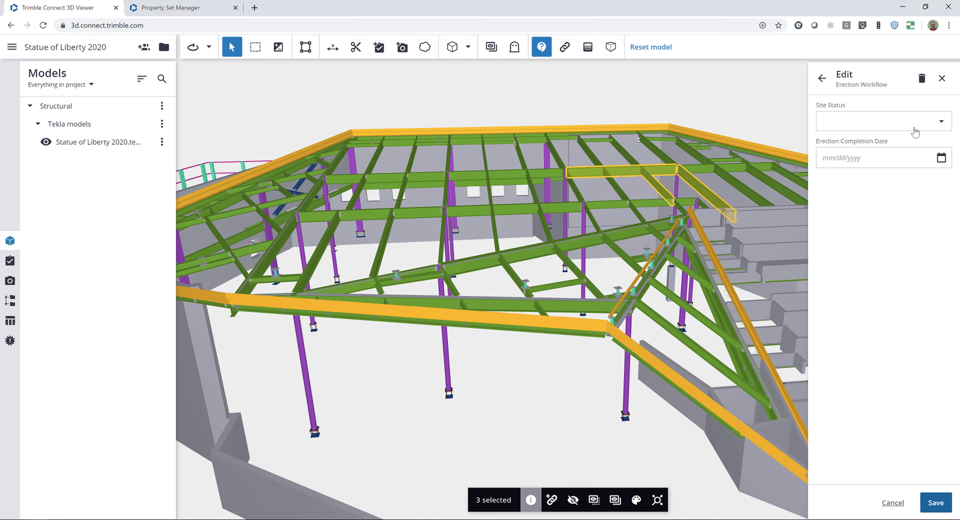
click(918, 123)
click(855, 189)
click(941, 157)
click(920, 256)
click(935, 503)
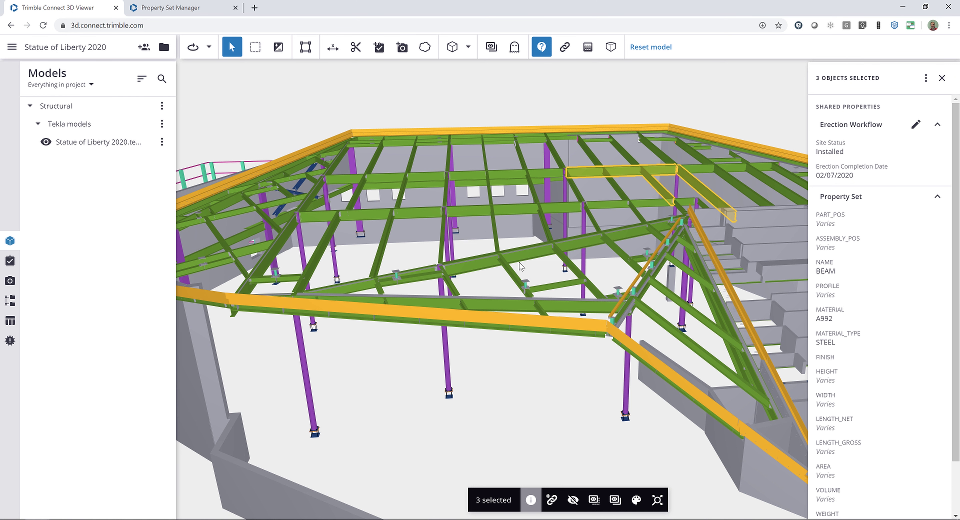
Step: Inspect the properties of two other sloping roof beams above the stepped slabs
scroll(497, 206, down, 5)
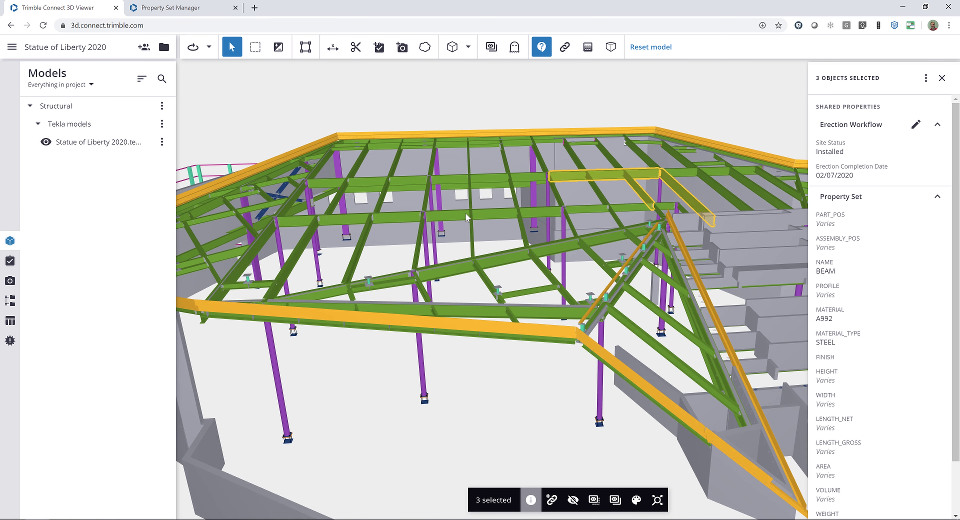
scroll(499, 240, up, 2)
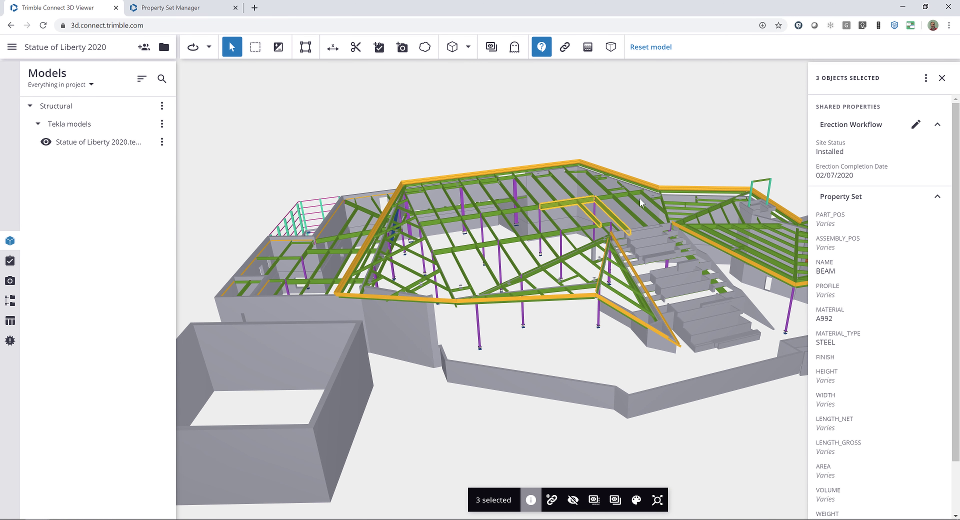
scroll(643, 209, up, 2)
click(648, 213)
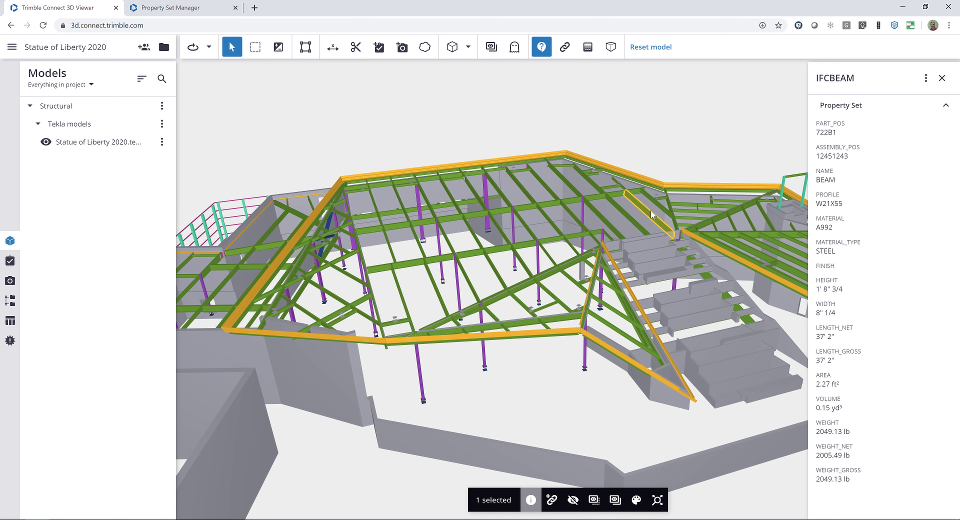
scroll(651, 210, up, 2)
click(696, 211)
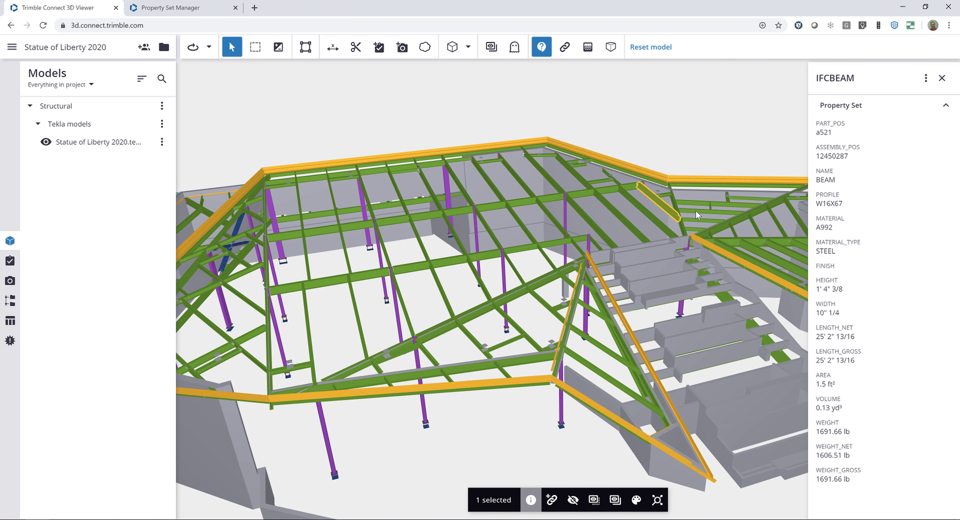
Step: Select one of the On Site roof beams, and open the data table with all objects as its content
click(488, 258)
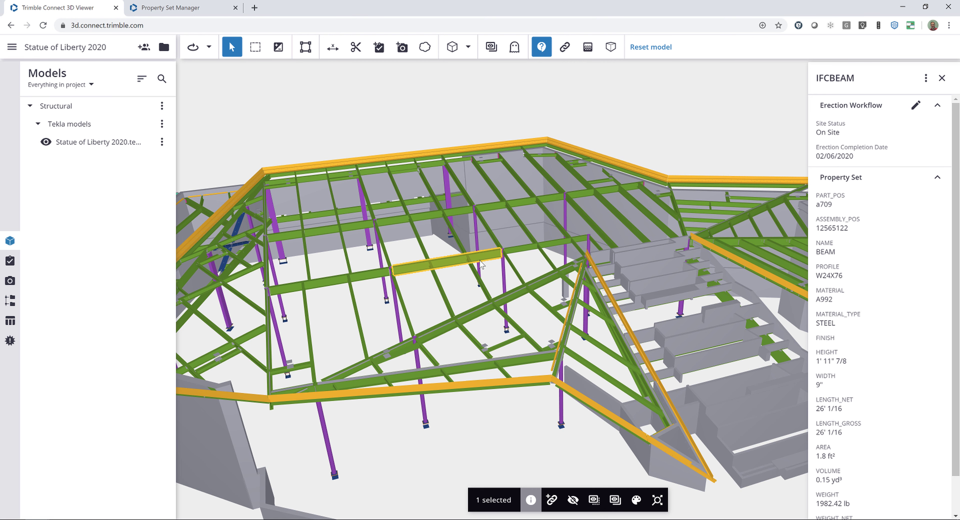
click(10, 322)
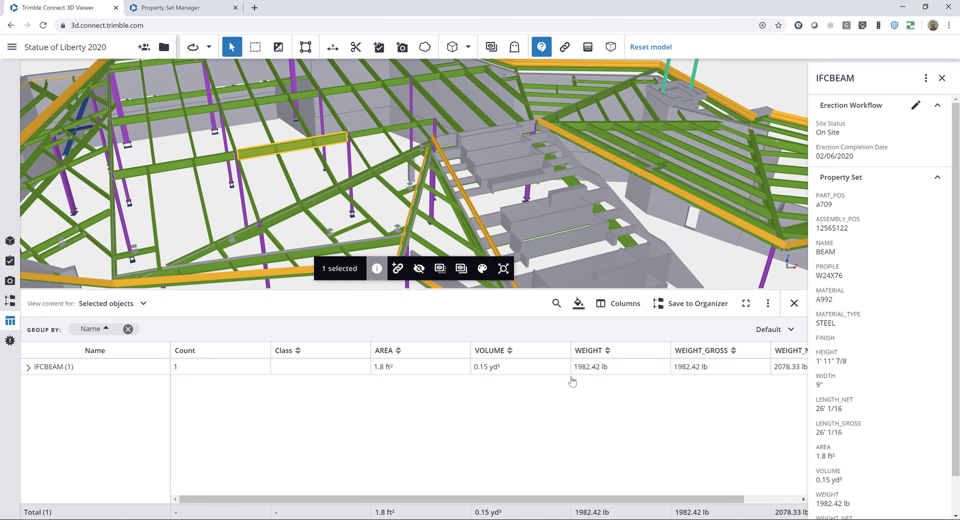
click(942, 79)
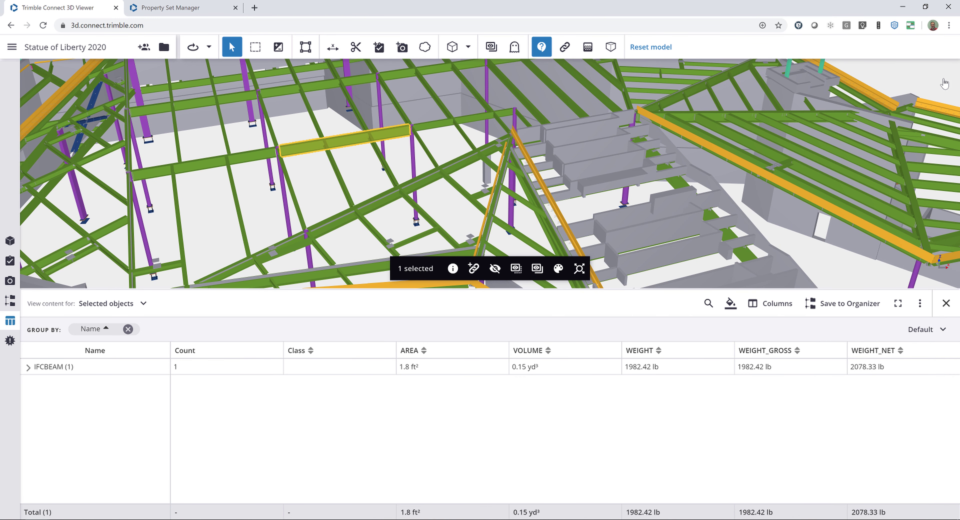
click(95, 305)
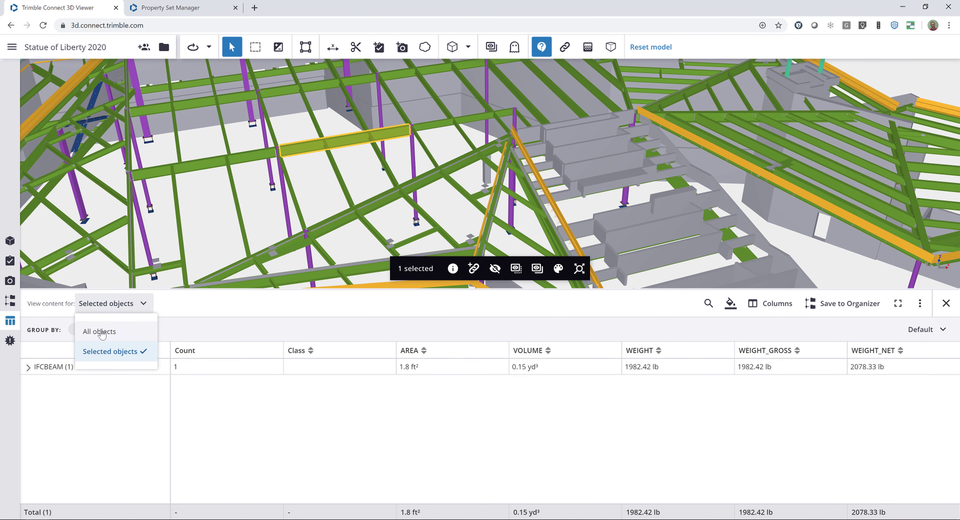
click(100, 333)
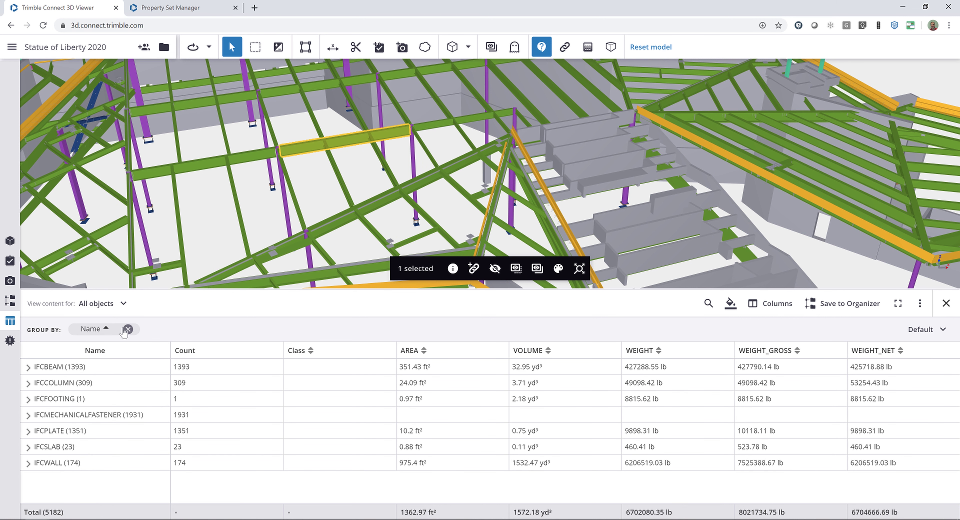
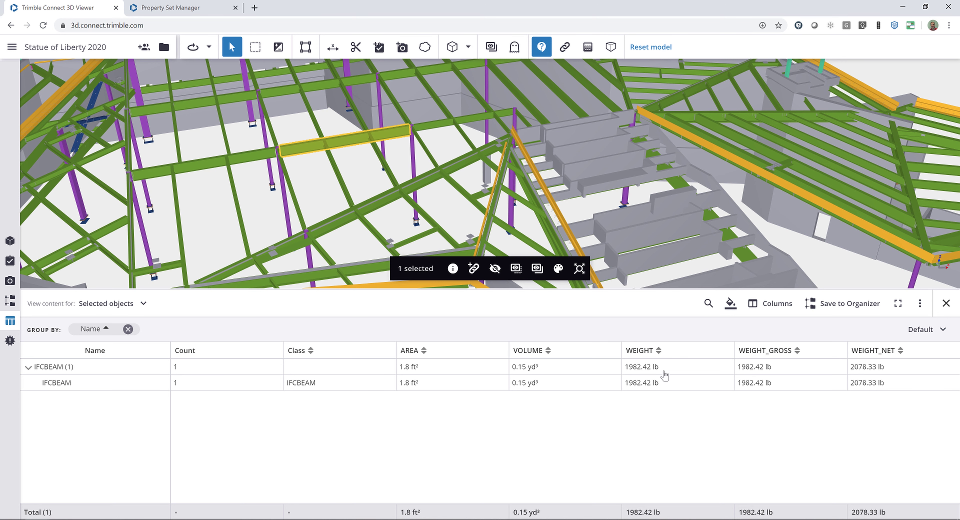
Step: Create a new column set named Tekla Settings for the data table
click(776, 307)
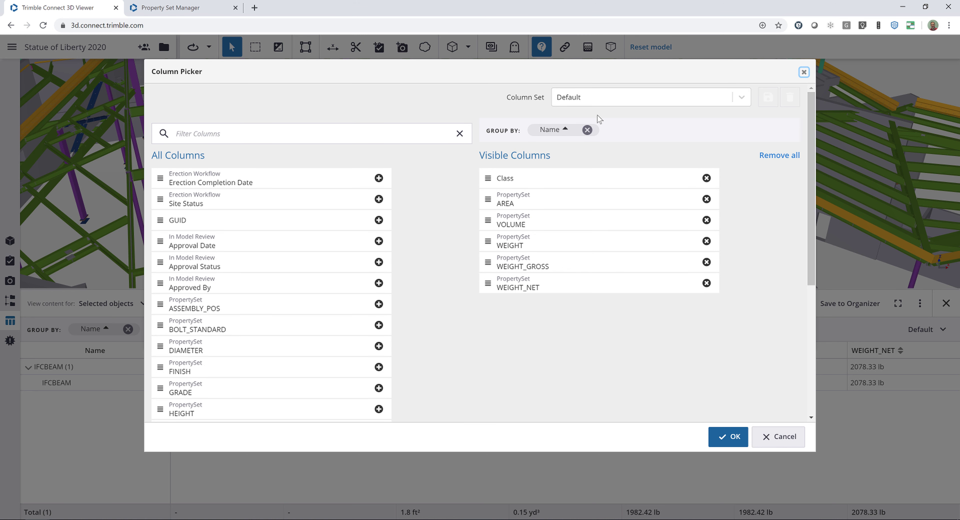
click(589, 99)
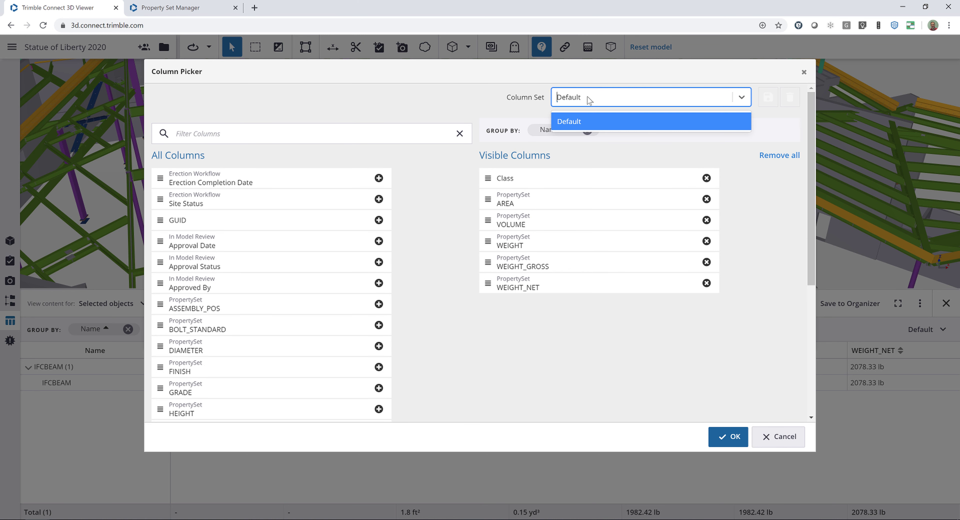
click(589, 100)
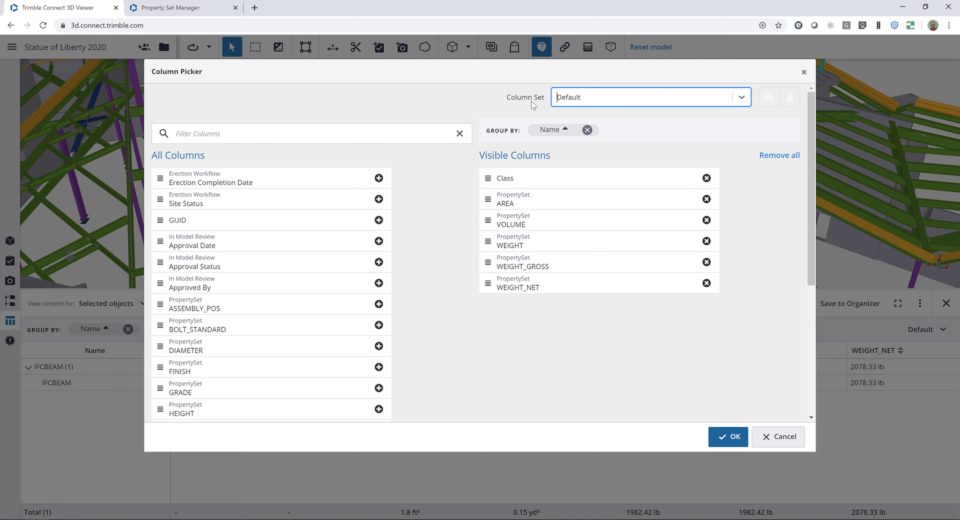
text(Tekla Settings)
key(Return)
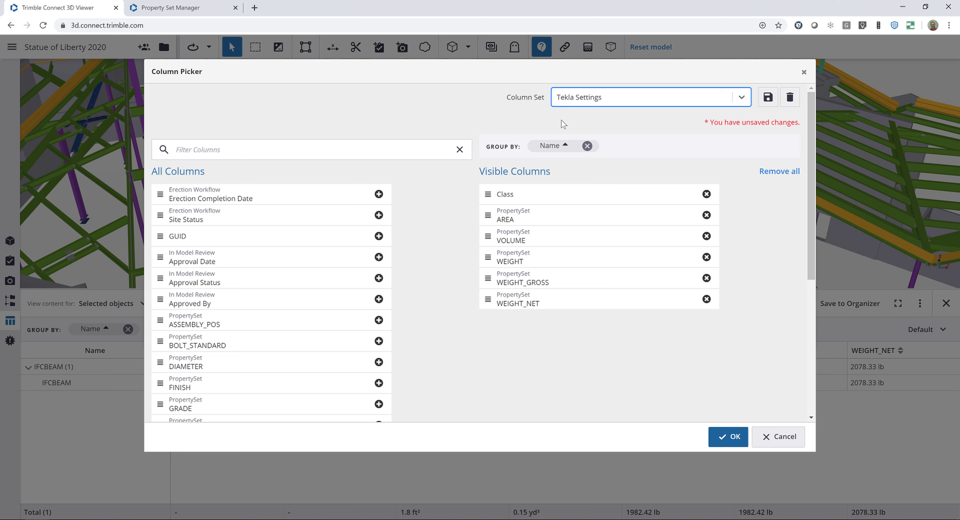
Step: Remove Class, AREA, VOLUME, WEIGHT_GROSS and WEIGHT_NET from the visible columns, keeping only WEIGHT
click(707, 195)
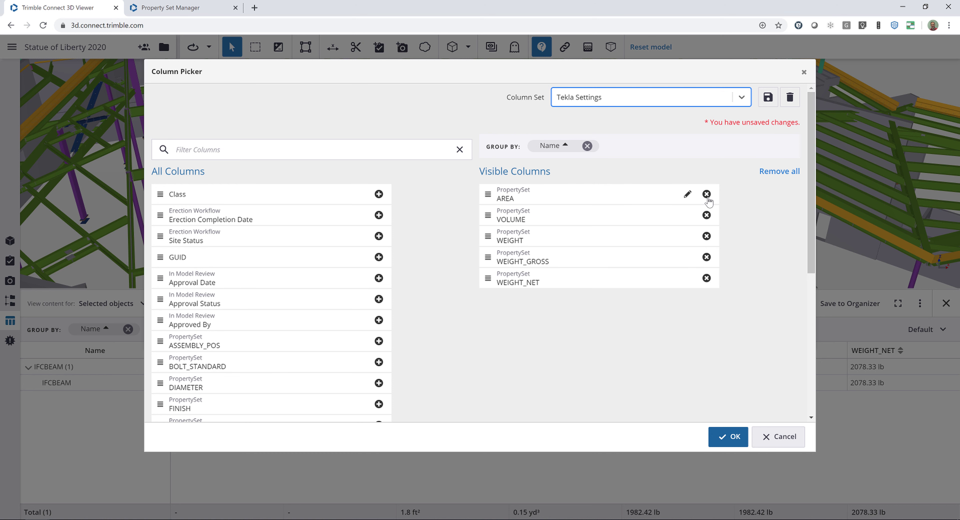
click(707, 194)
click(707, 195)
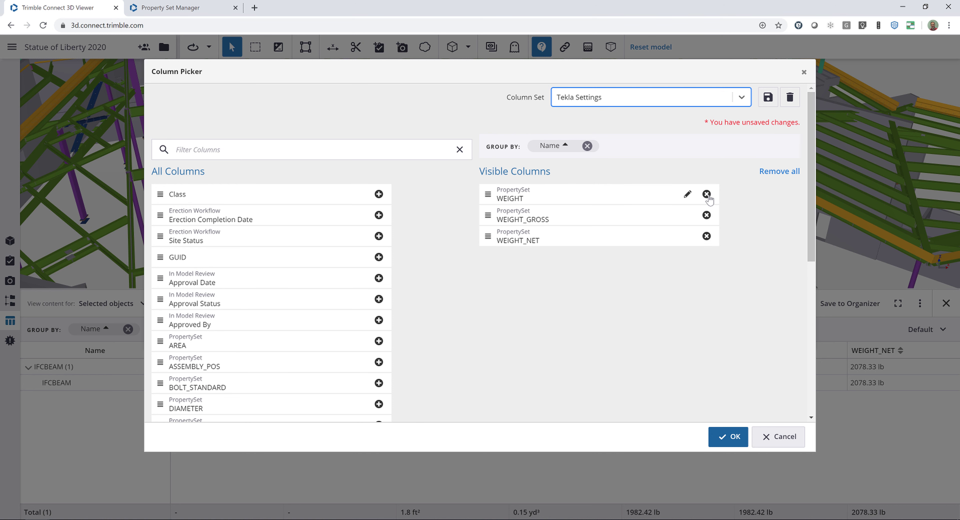
click(707, 216)
click(706, 215)
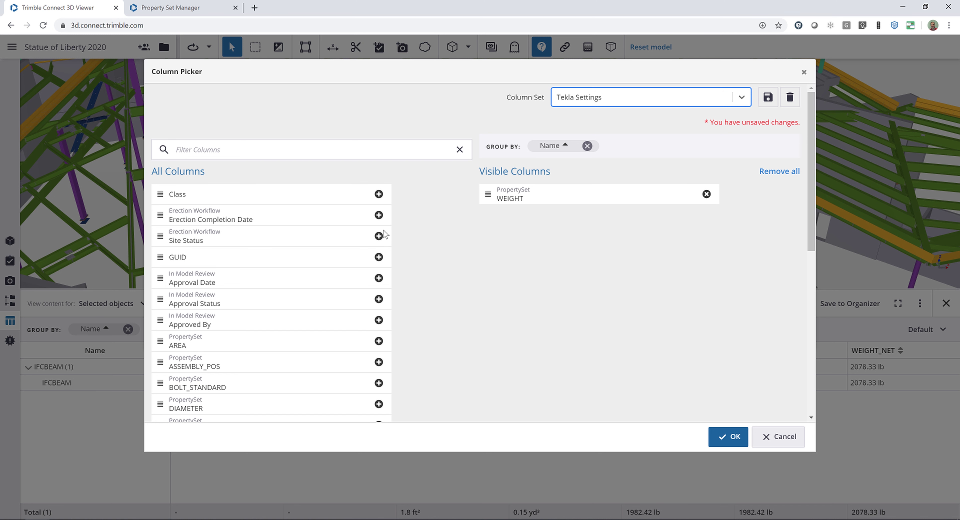
Step: Filter the available columns for PROFILE and MATERIAL and add both to the visible columns ahead of WEIGHT
click(217, 151)
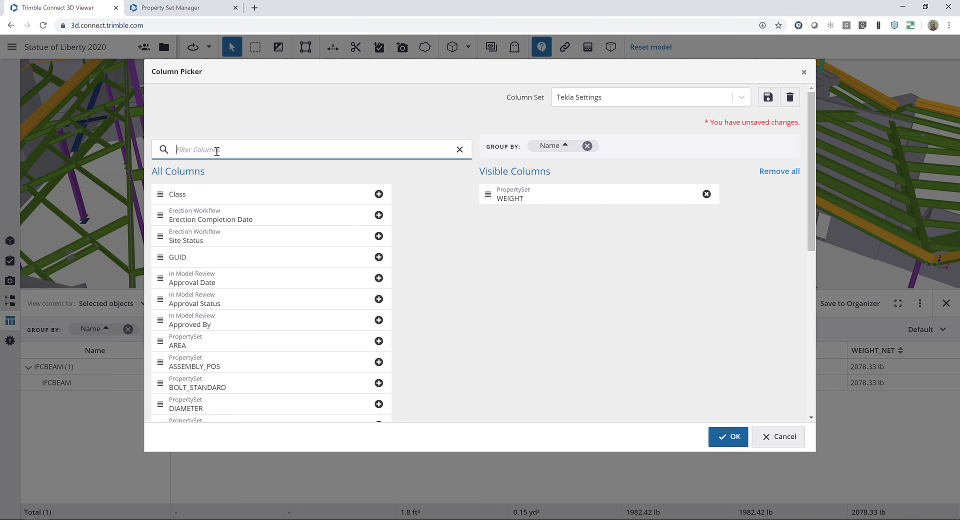
text(profile)
drag(226, 194, 538, 195)
drag(260, 154, 121, 165)
text(mater)
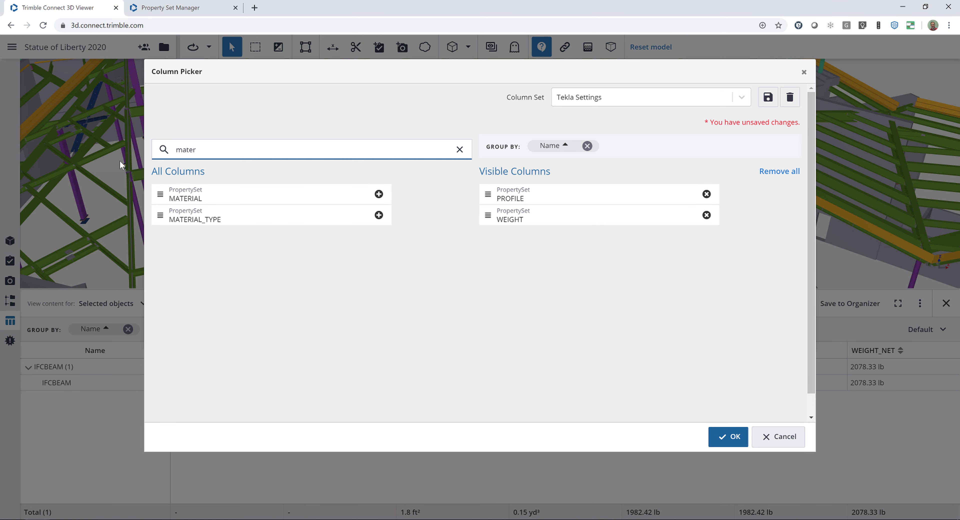
drag(175, 196, 483, 225)
Step: Add ASSEMBLY_POS and PART_POS to the visible columns, in that order, ahead of PROFILE
drag(234, 151, 88, 145)
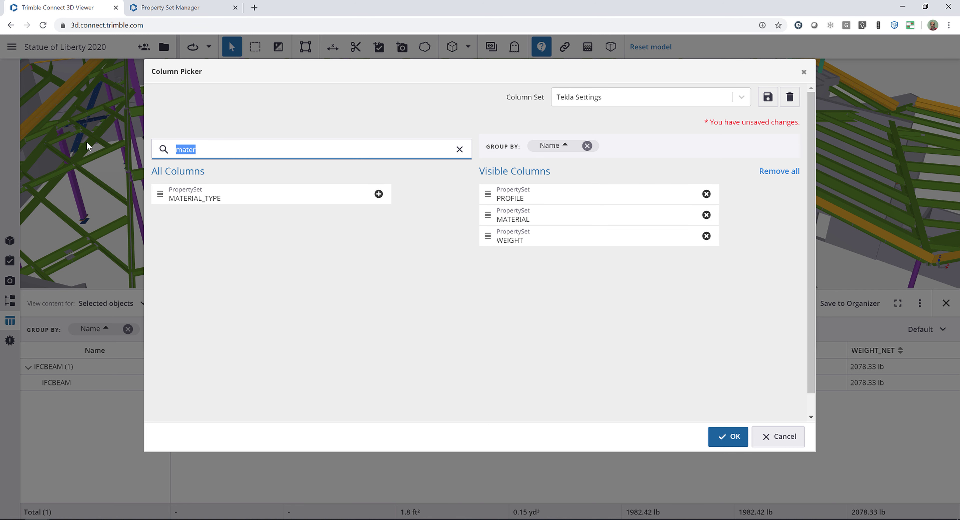
text(assembly)
drag(278, 201, 484, 201)
drag(219, 150, 122, 150)
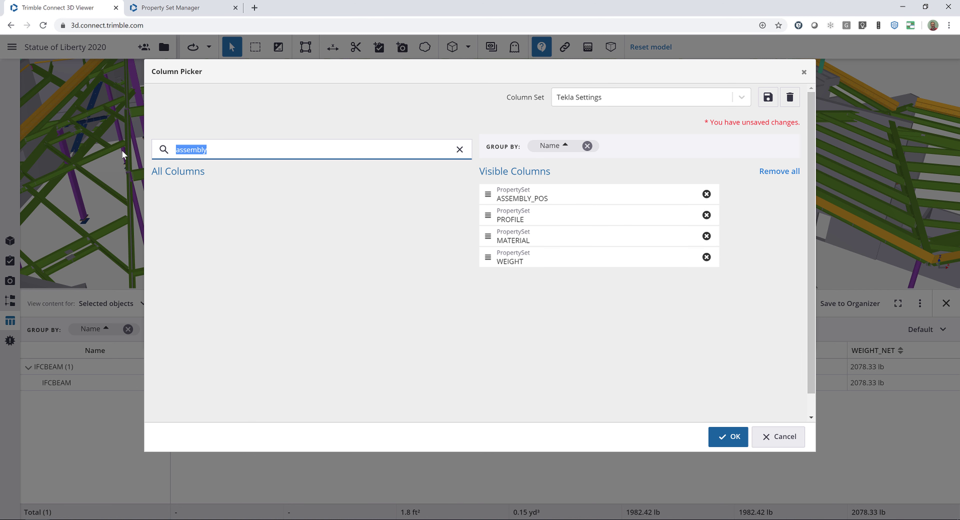
key(BackSpace)
text(part)
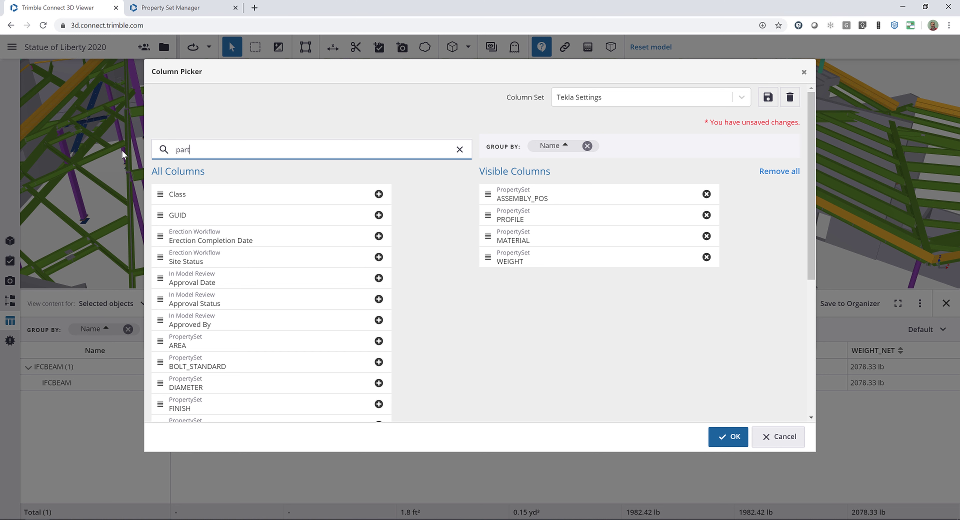
drag(216, 201, 536, 225)
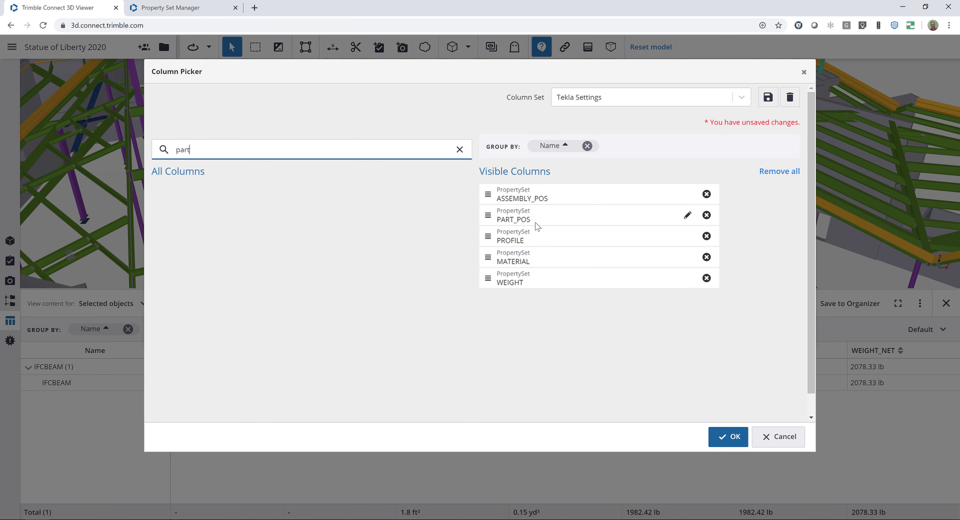
Step: Add the Erection Workflow Site Status as the first visible column, then save the Tekla Settings column set and apply it
click(460, 150)
scroll(407, 236, down, 7)
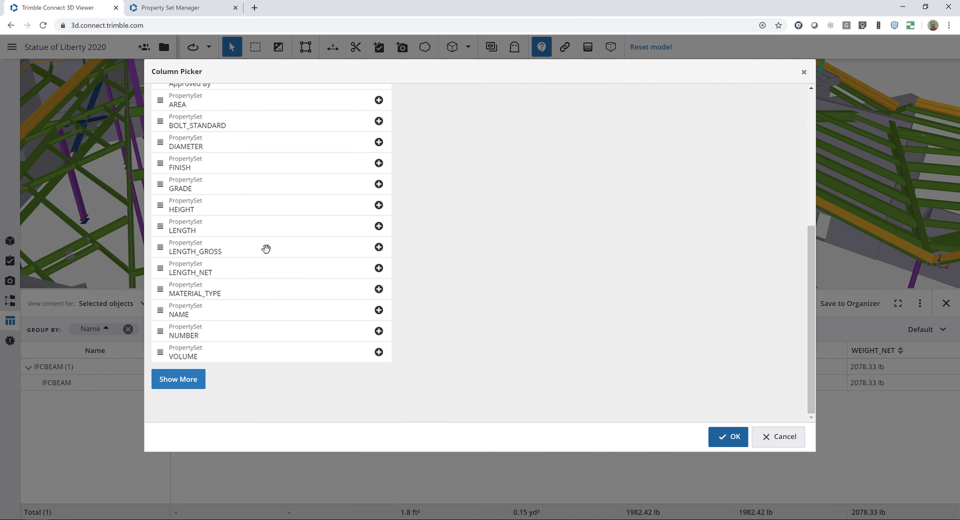
scroll(266, 244, up, 2)
scroll(266, 248, up, 5)
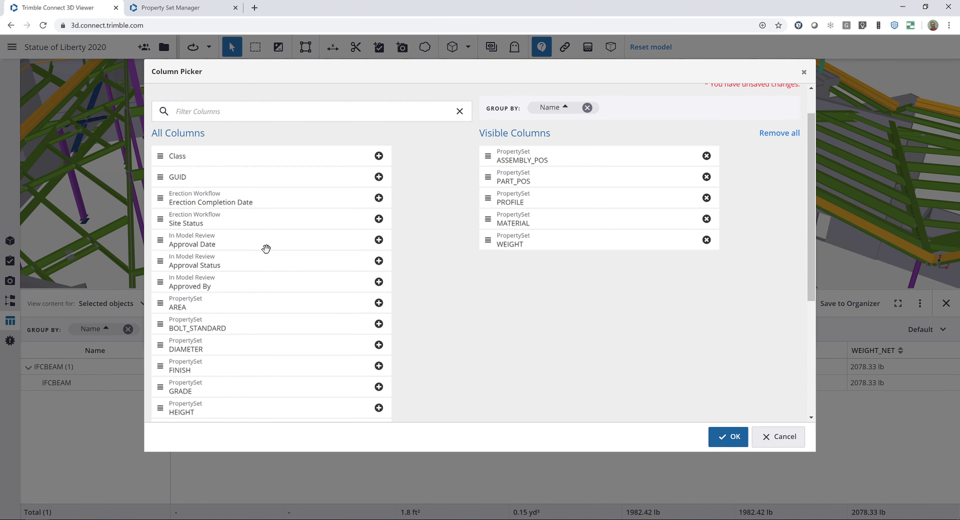
click(277, 145)
text(site)
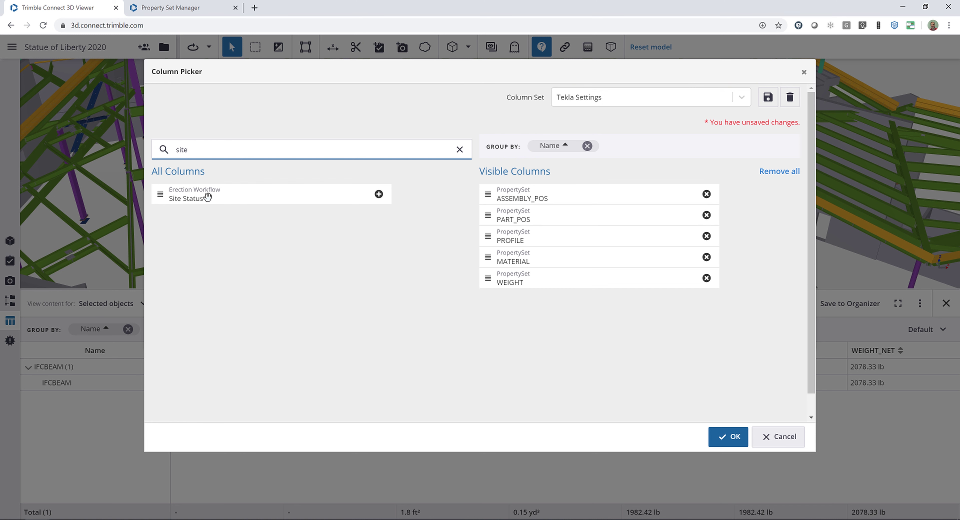
drag(208, 195, 553, 205)
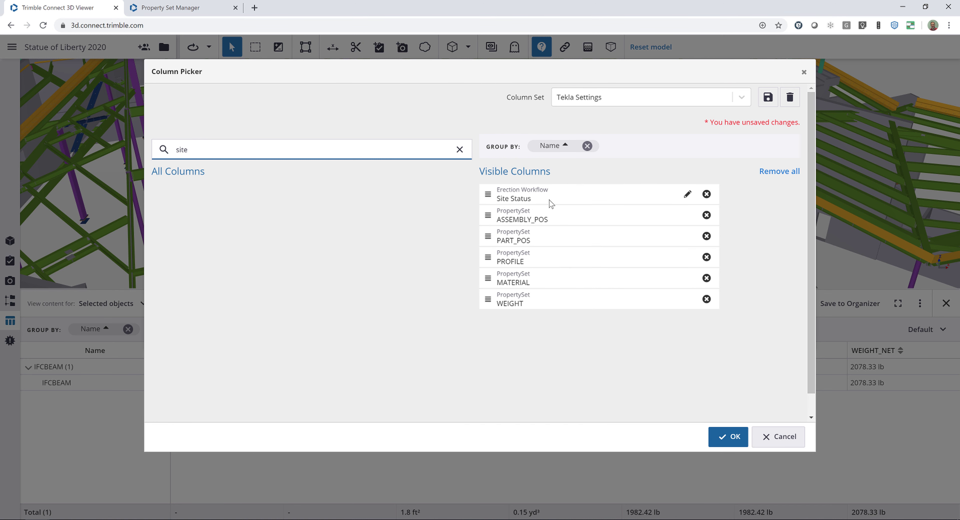
click(771, 100)
click(731, 438)
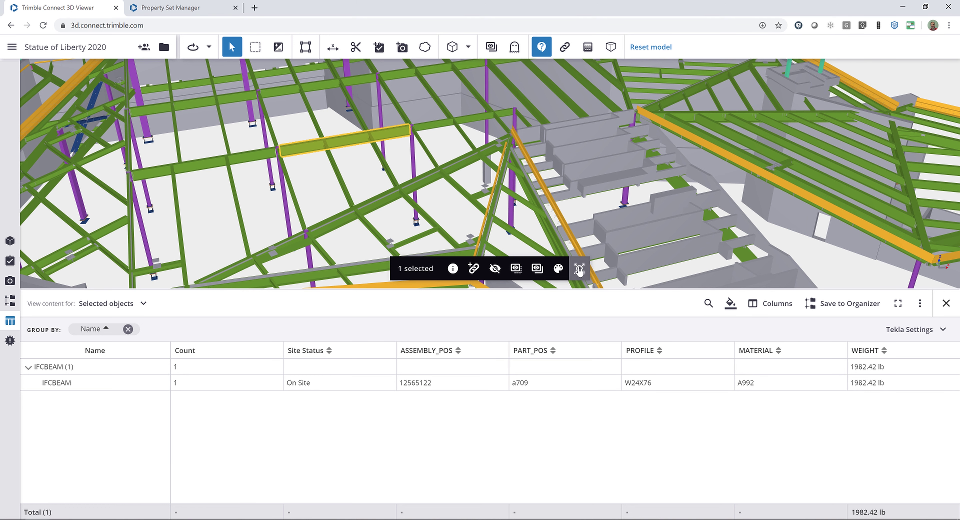
Step: Zoom to the selected W24X76 beam to view it up close, and widen the view to the surrounding framing again
click(579, 269)
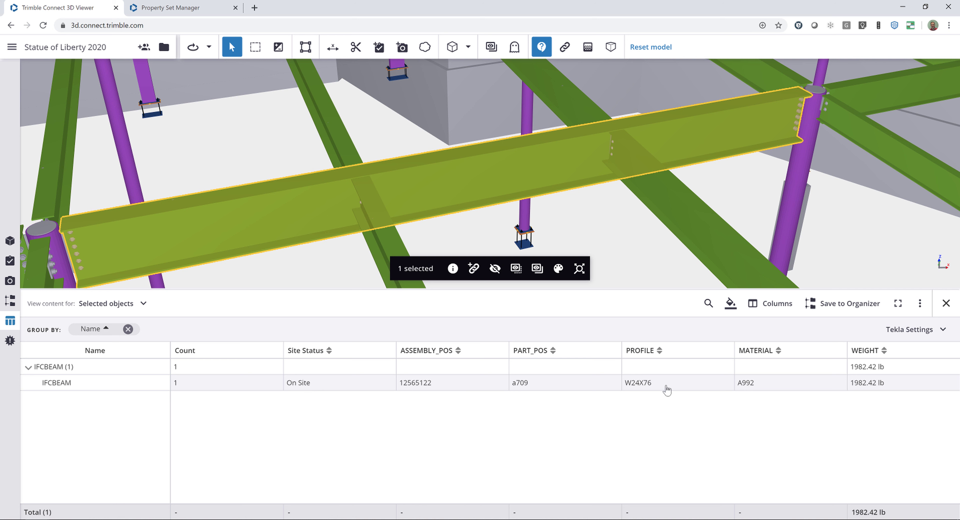
scroll(466, 164, down, 5)
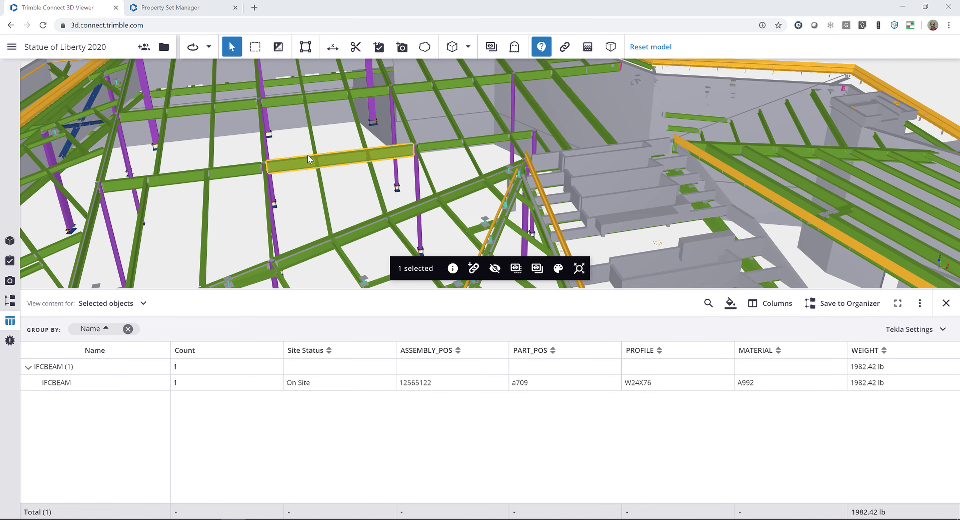
scroll(307, 160, down, 5)
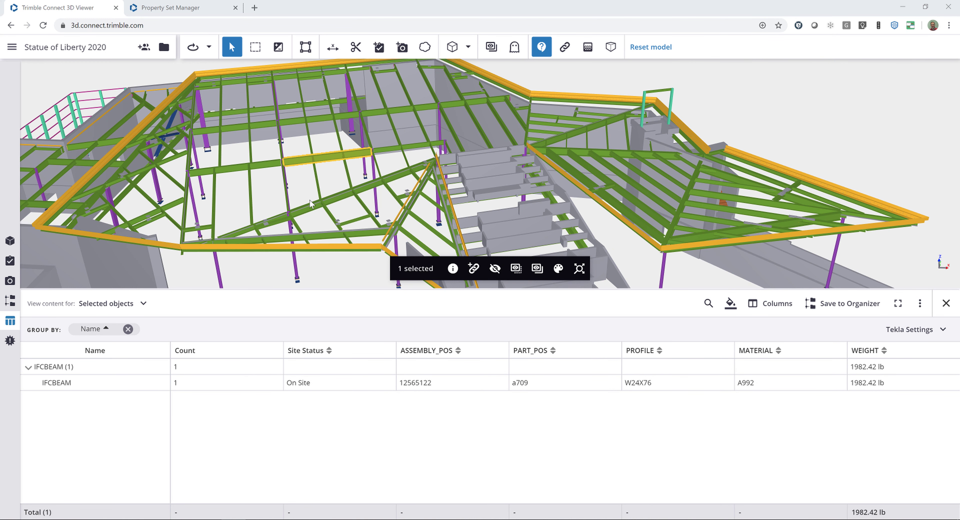
Step: Show all objects in the data table and replace the Name grouping with grouping by Site Status
click(126, 309)
click(105, 326)
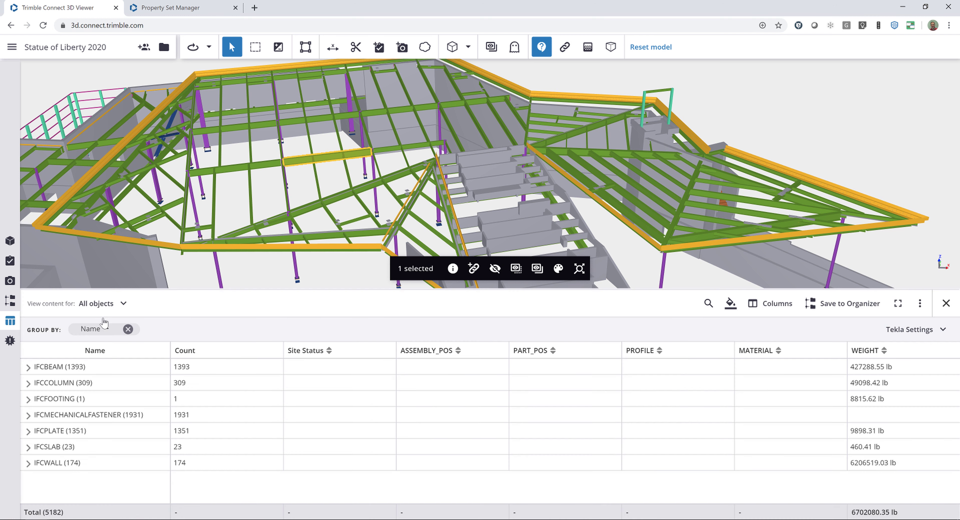
click(127, 329)
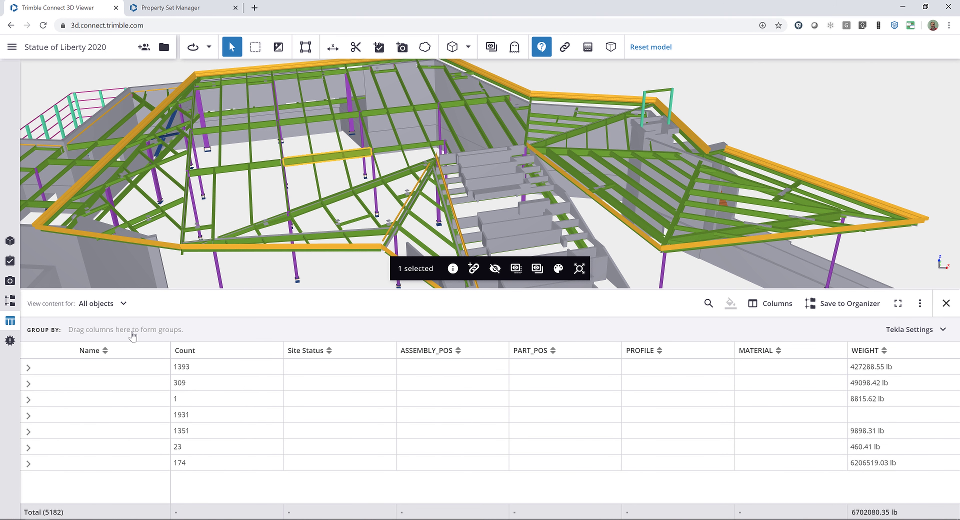
drag(300, 352, 155, 333)
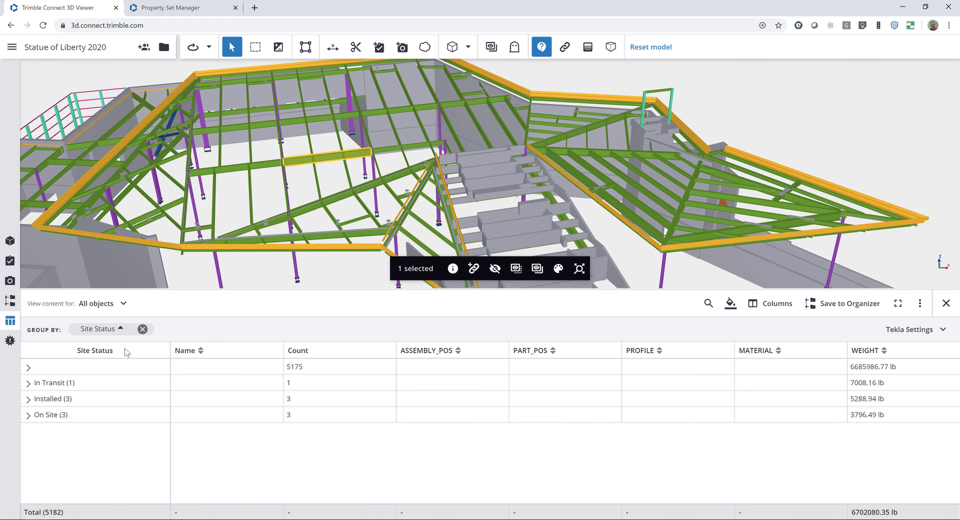
Step: Expand the In Transit, Installed and On Site groups to examine the beams listed in each
click(29, 384)
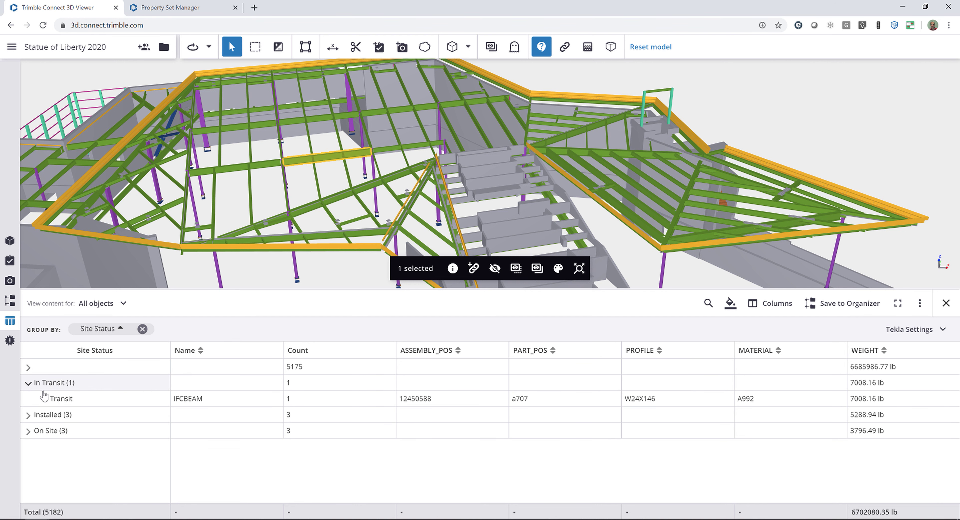
click(58, 399)
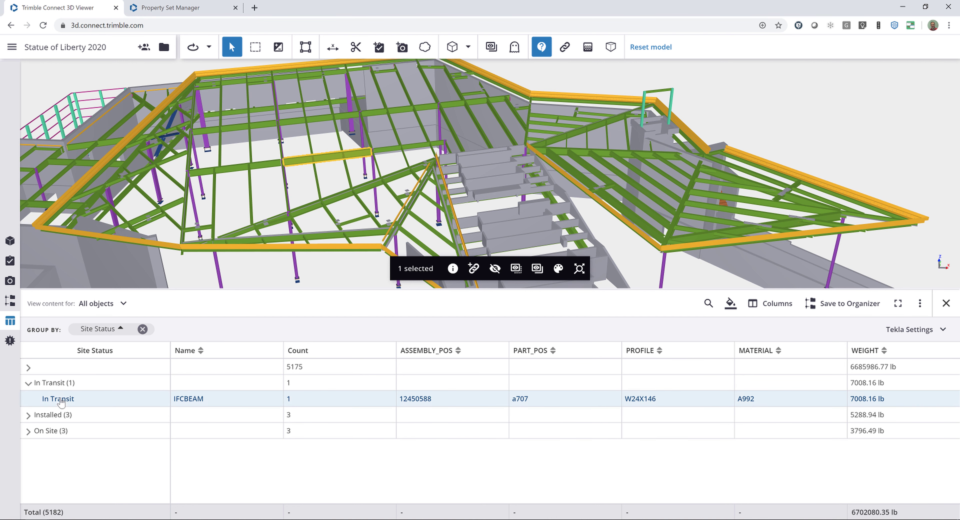
click(29, 418)
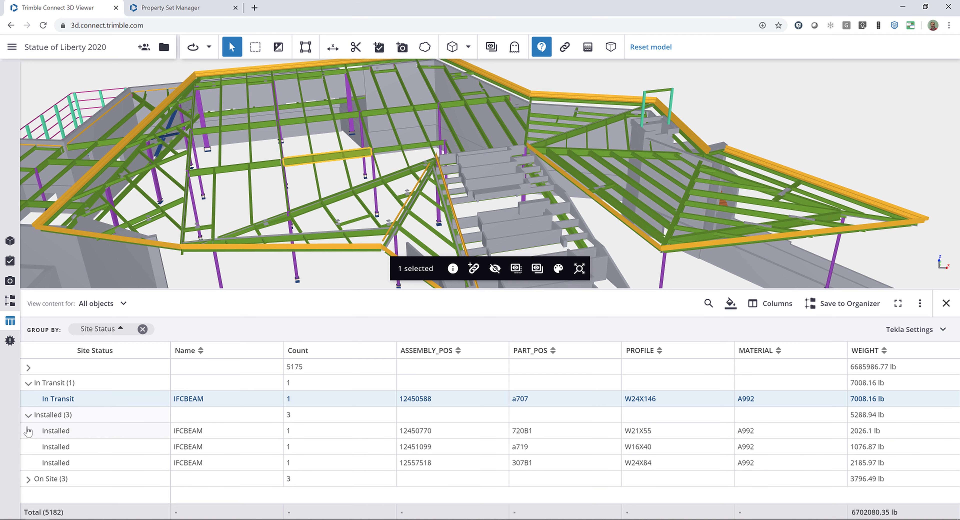
click(29, 479)
scroll(36, 475, down, 1)
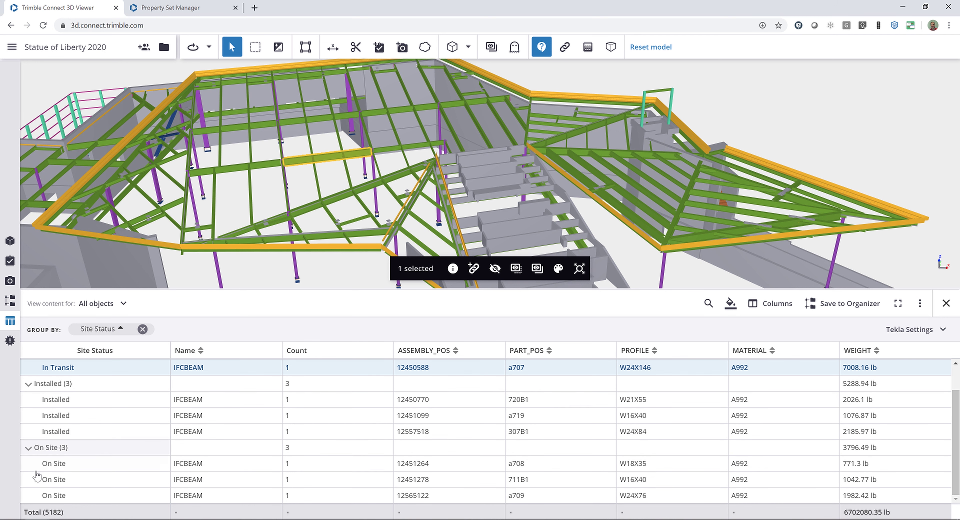
Step: Select the On Site beam with part position a708 in the 3D model from its table row and zoom to it
click(59, 464)
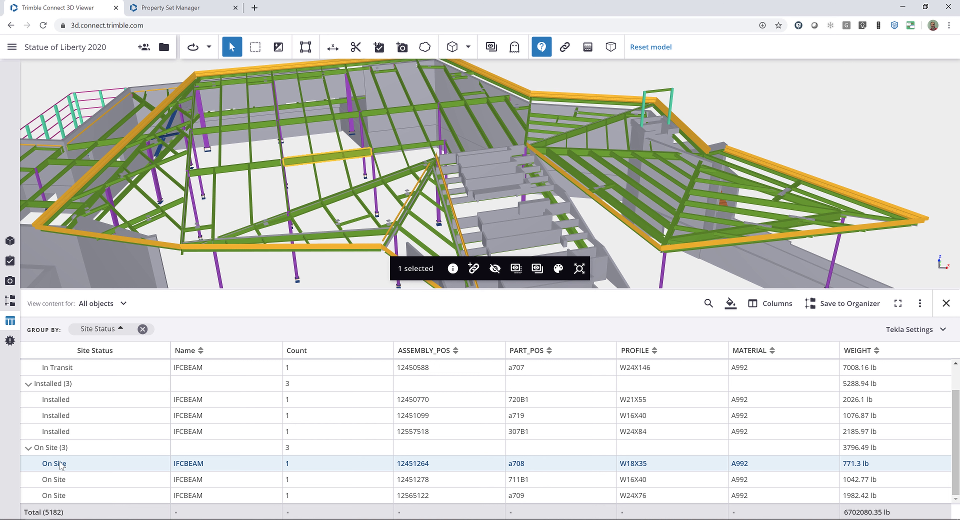
right_click(61, 466)
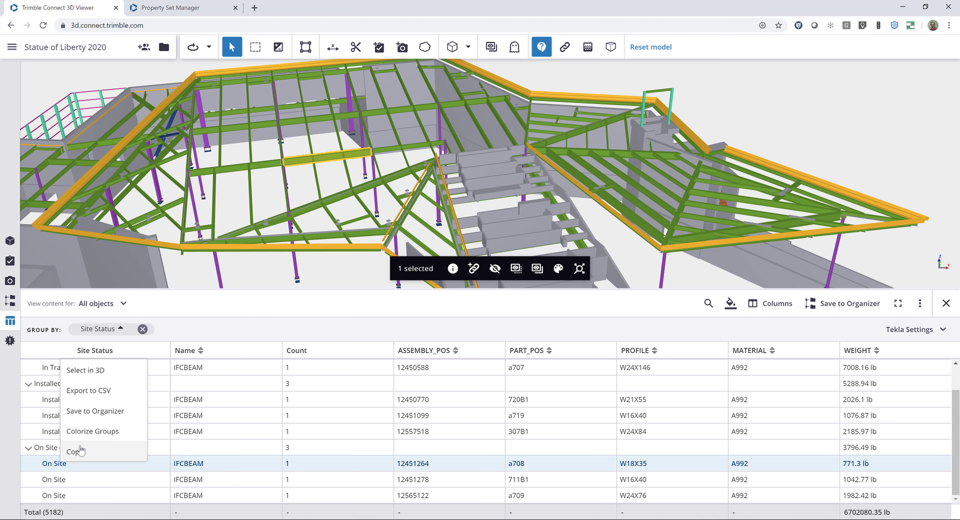
click(113, 371)
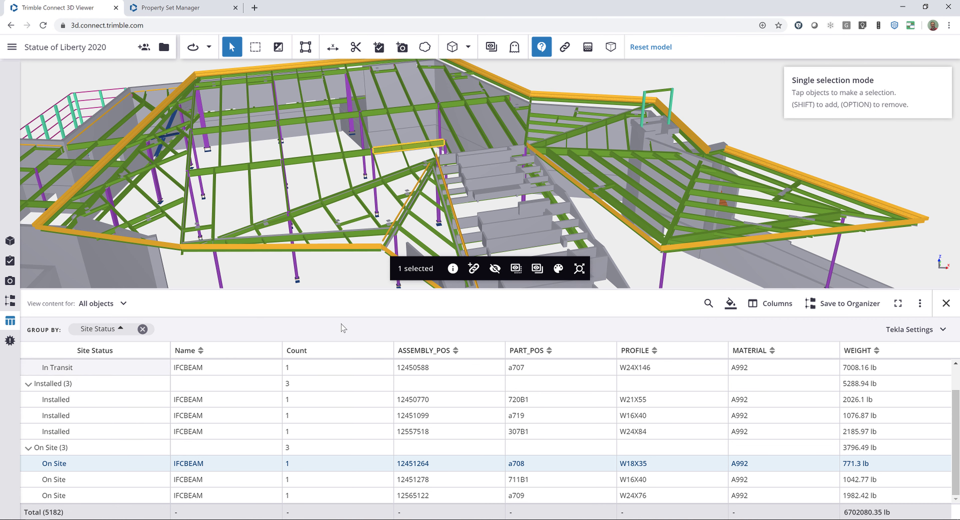
click(580, 269)
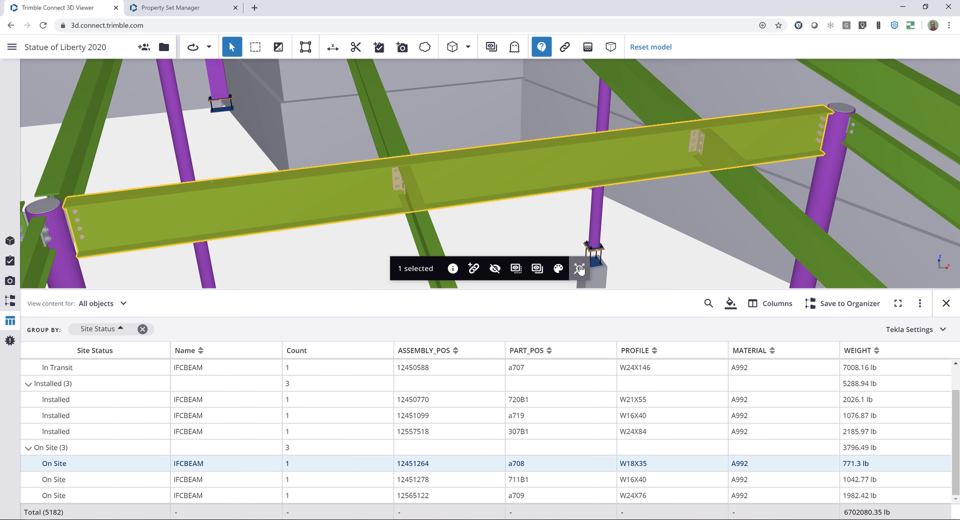
Step: Collapse the On Site, Installed and In Transit groups and clear the beam selection in the model
right_click(114, 463)
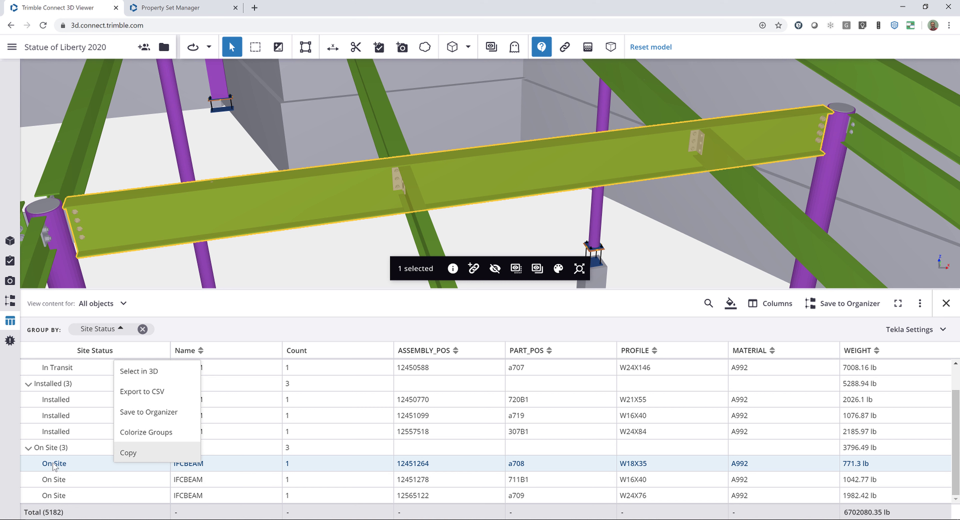
click(29, 450)
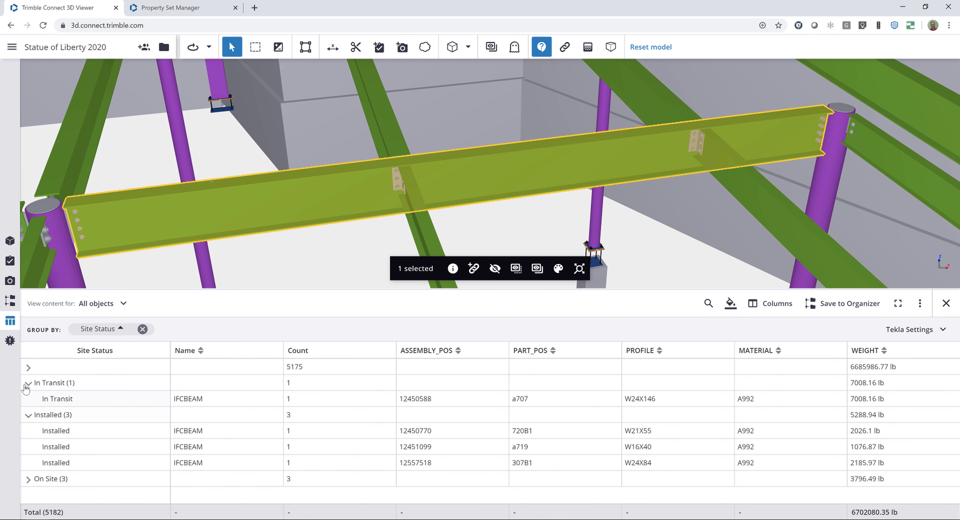
click(29, 414)
click(28, 384)
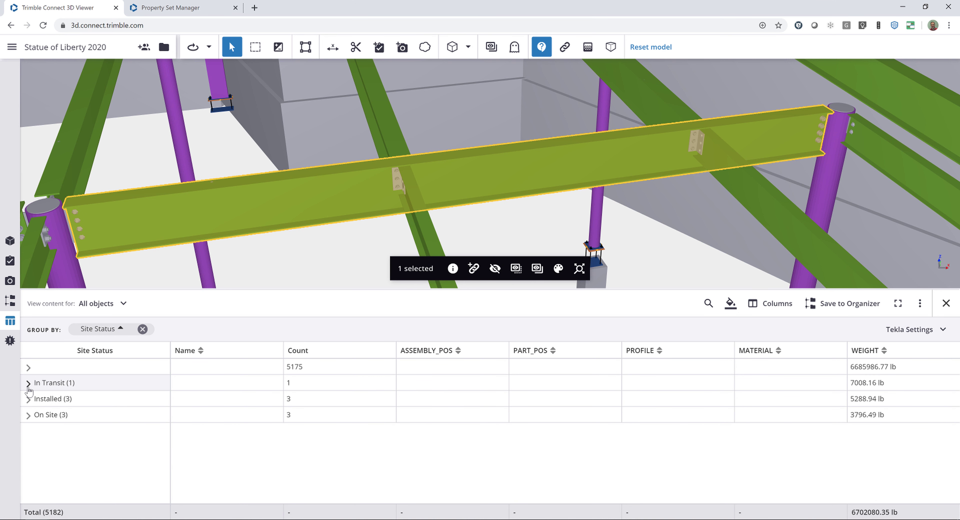
scroll(470, 226, down, 10)
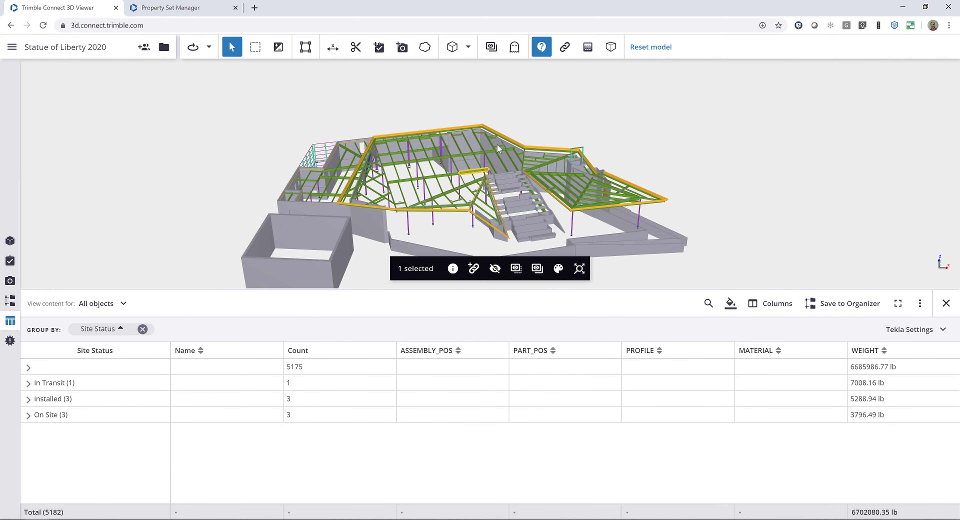
click(575, 131)
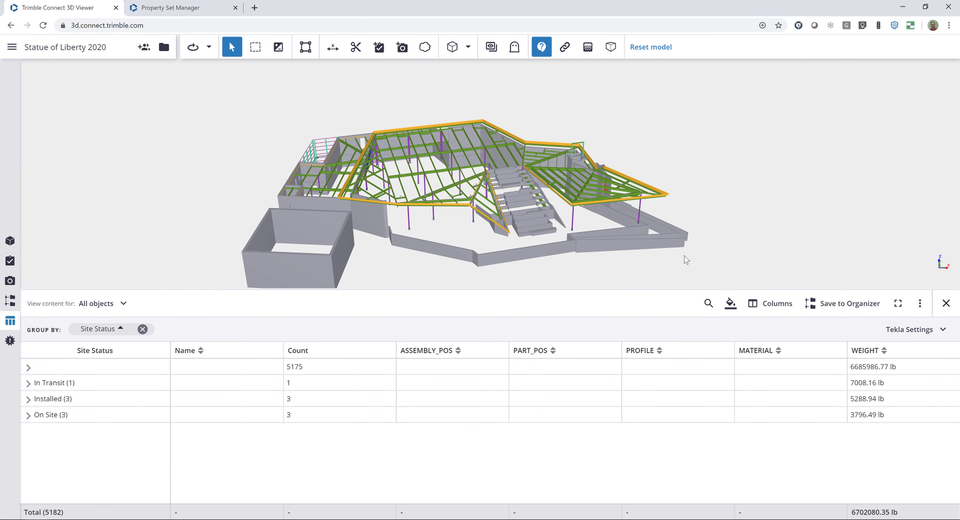
Step: Colorize the model by Site Status group, inspect the coloured beams up close, and turn the colouring off again
click(730, 310)
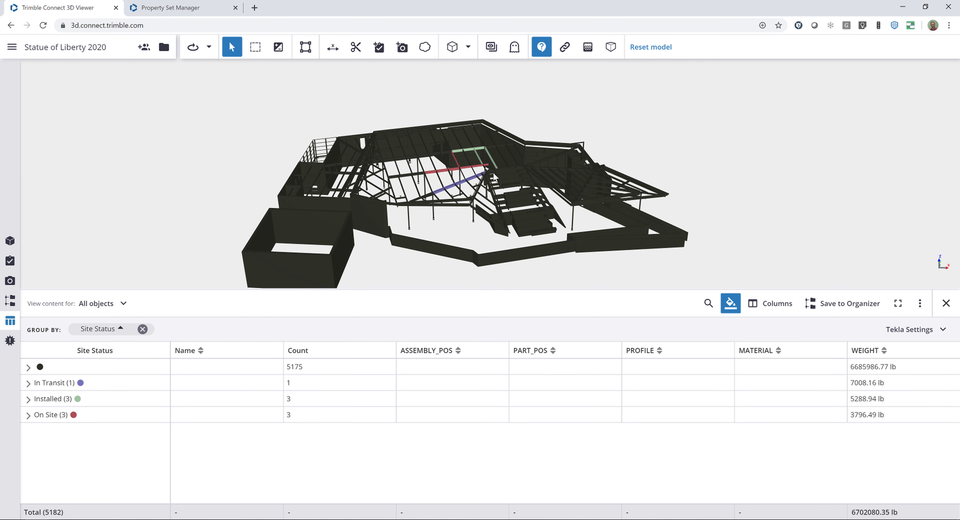
scroll(436, 161, up, 5)
scroll(435, 160, up, 2)
scroll(456, 173, up, 2)
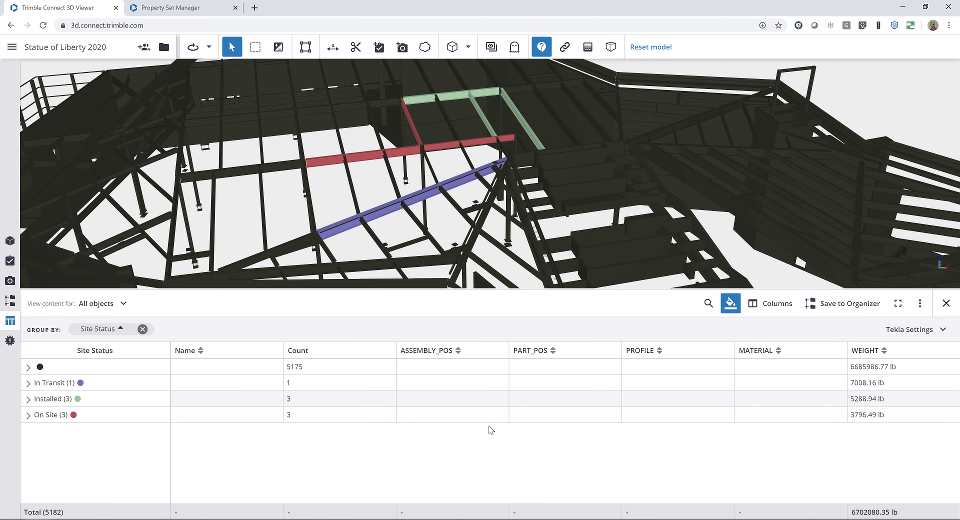
click(731, 304)
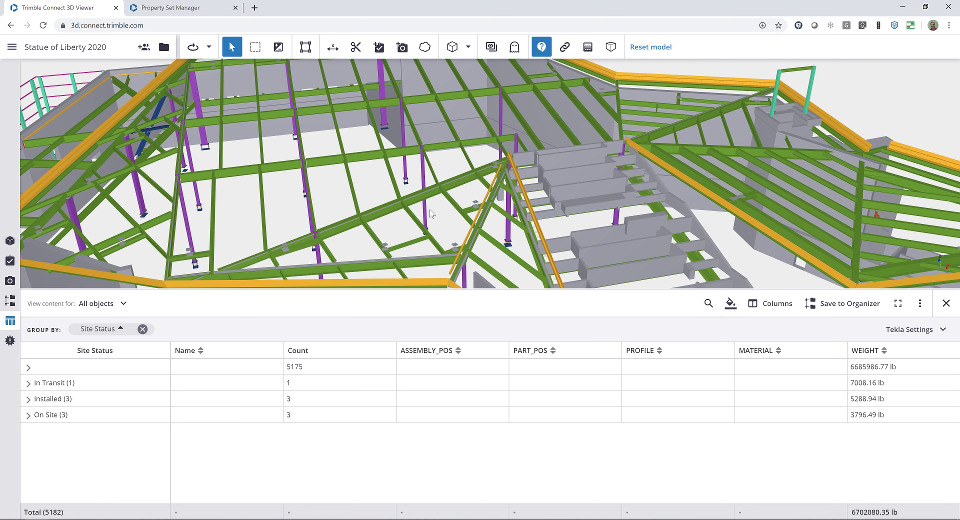
Step: Select a steel column, display its properties and the option to add properties, and clear the selection
scroll(400, 121, up, 5)
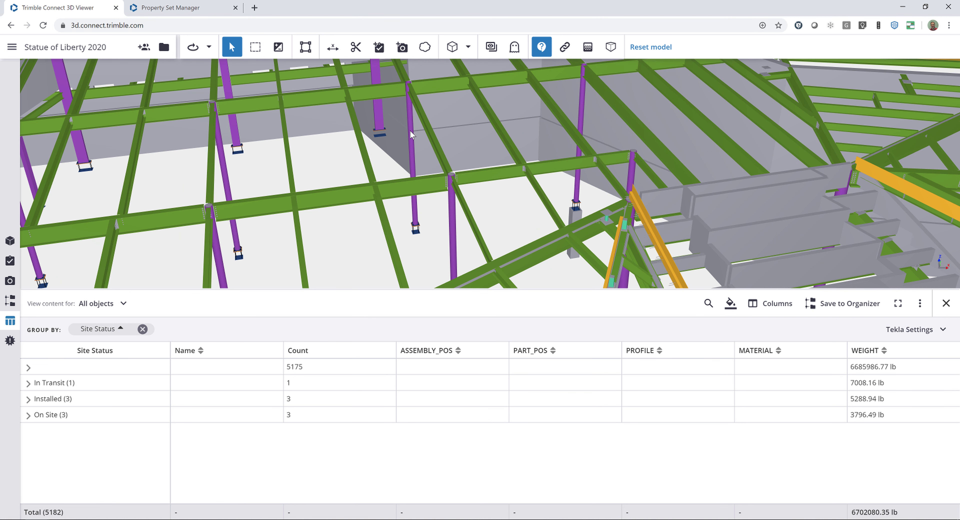
click(410, 131)
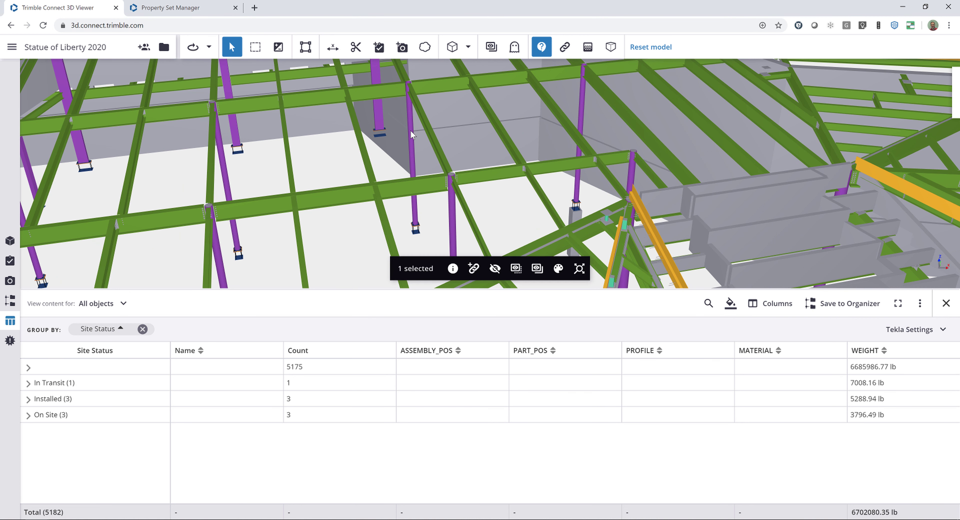
click(454, 269)
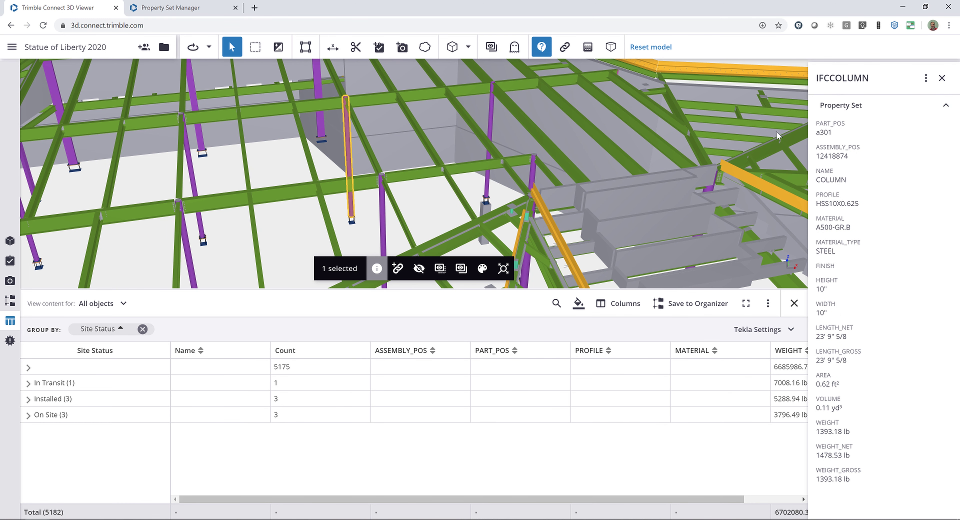
click(926, 78)
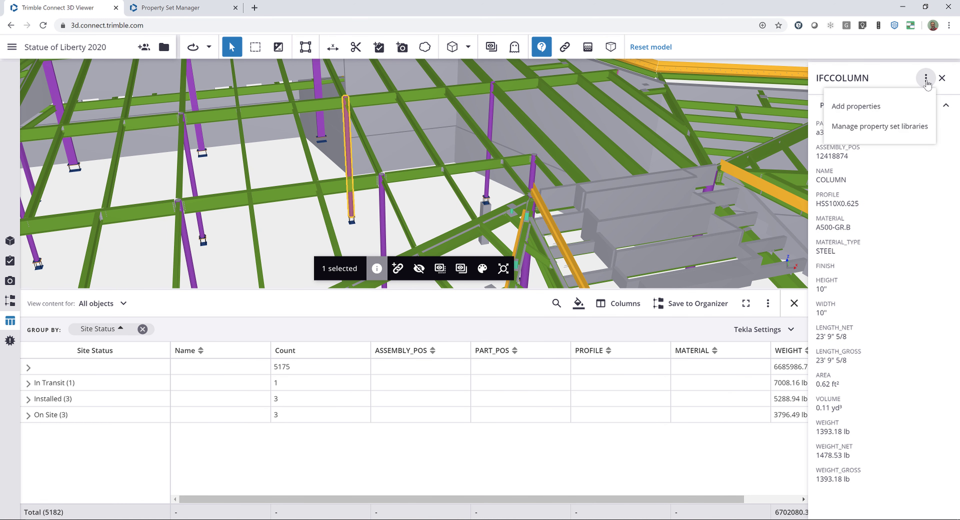
click(869, 108)
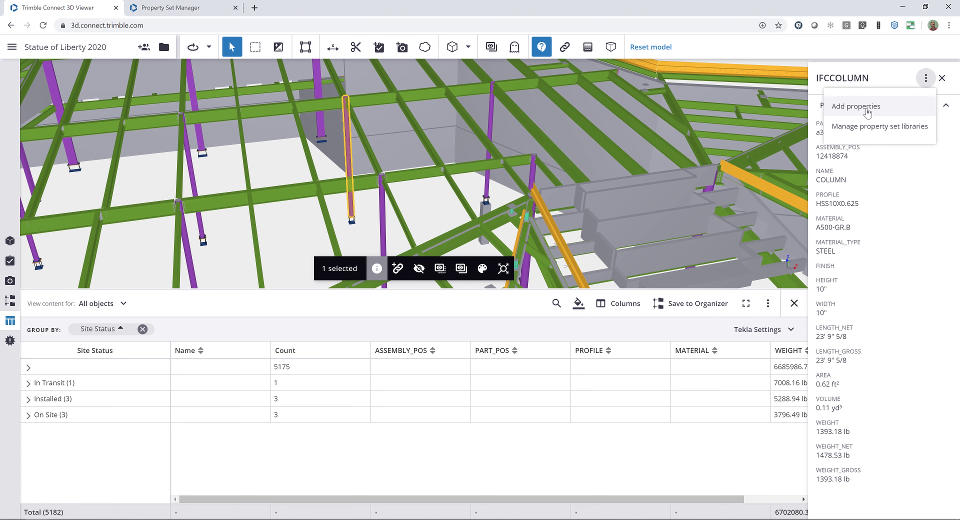
double_click(430, 195)
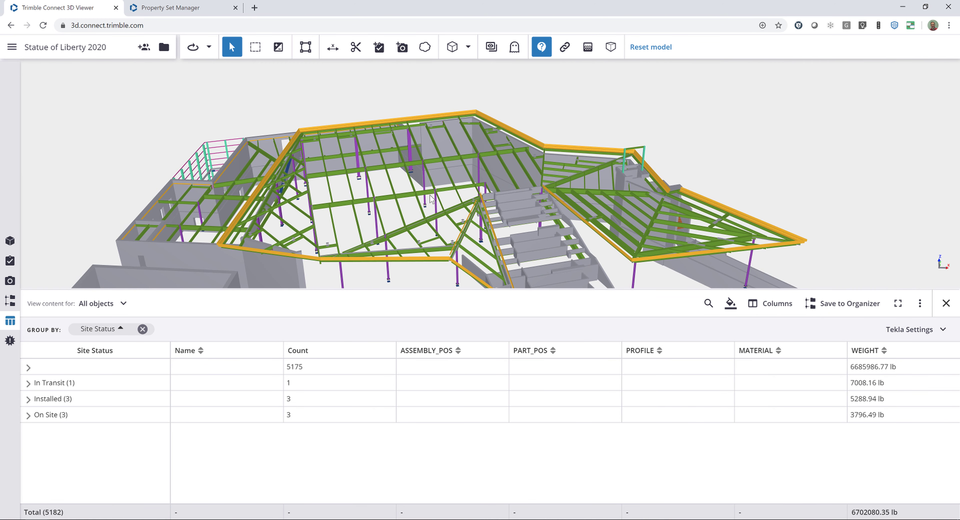